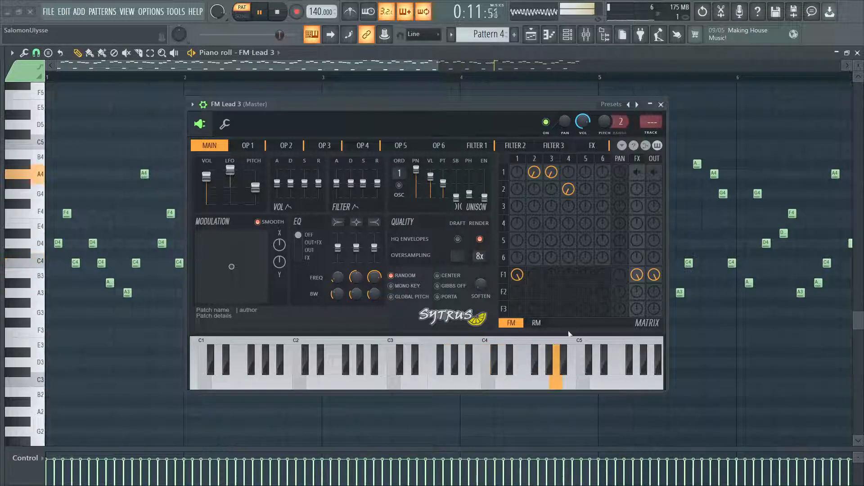
# Mute Filter 1's effects and output sends, route operator 1 directly to the output, and play the pattern to audition it
pyautogui.press('space')
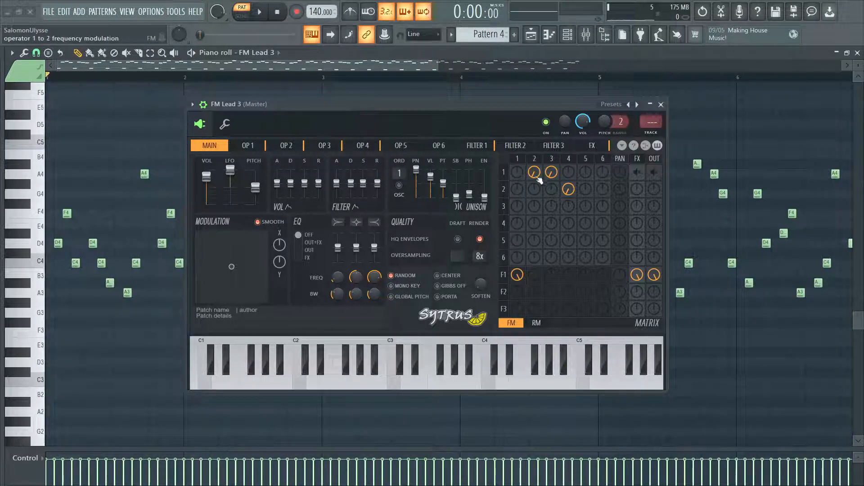
pyautogui.rightClick(654, 275)
pyautogui.rightClick(637, 275)
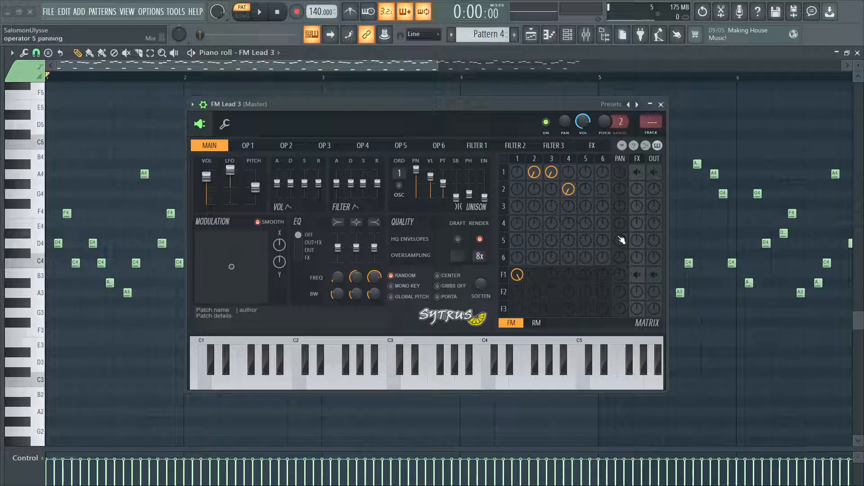
pyautogui.rightClick(654, 172)
pyautogui.click(656, 175)
pyautogui.press('space')
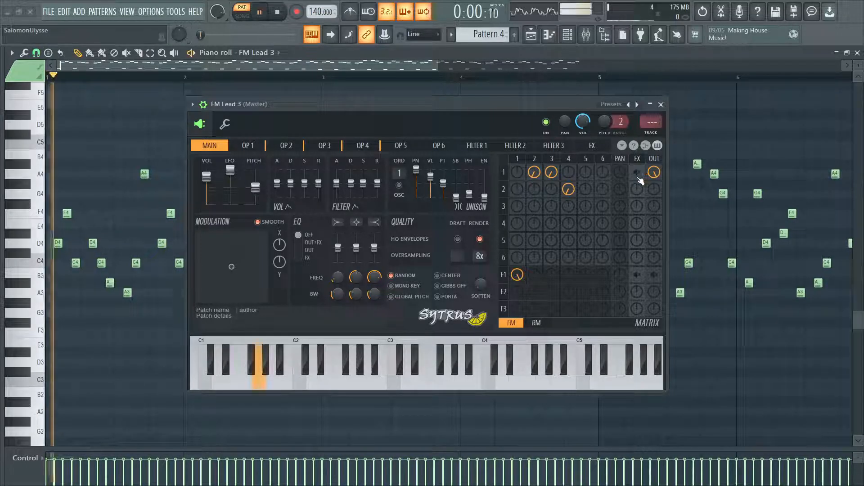
pyautogui.press('space')
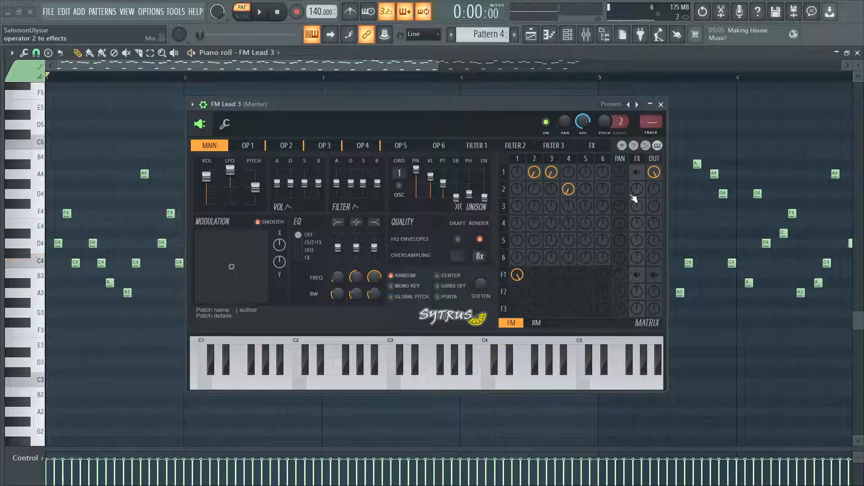
# Remove operator 1's direct output send and restore Filter 1's effects and output sends
pyautogui.rightClick(654, 173)
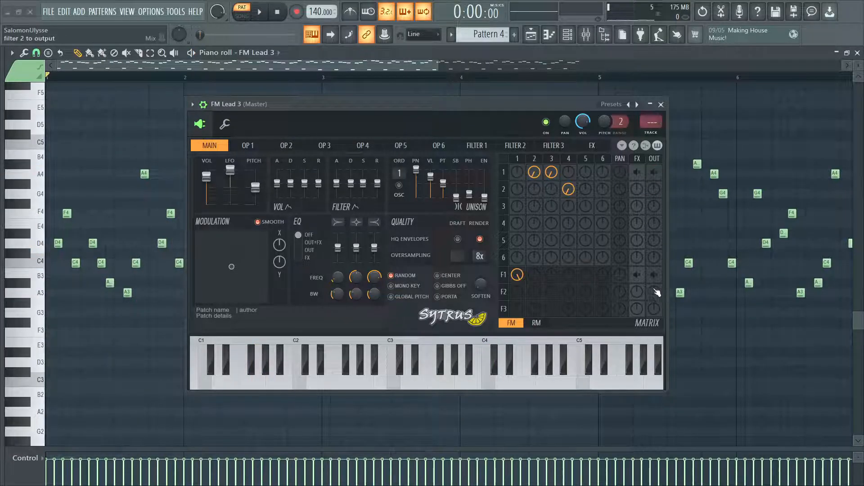
pyautogui.click(640, 275)
pyautogui.click(654, 275)
# Examine the oscillator waveforms, volumes and frequency ratios of operators 1 to 4 in FM Lead 3
pyautogui.click(248, 146)
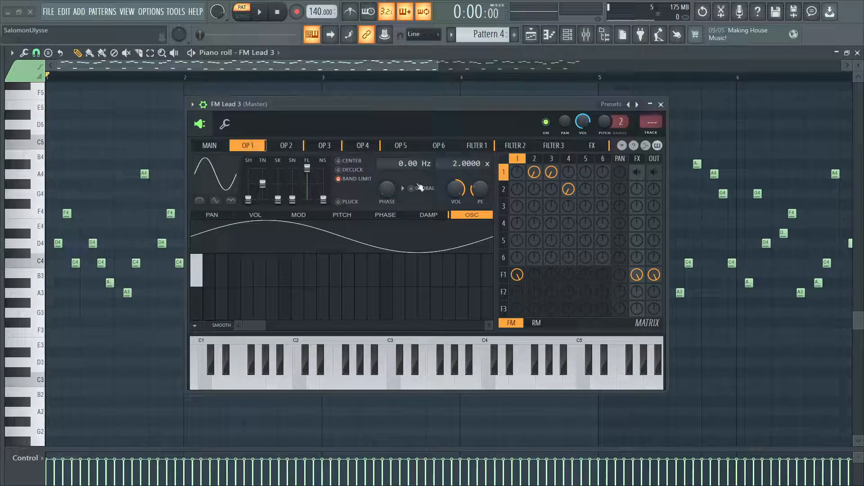
pyautogui.click(286, 146)
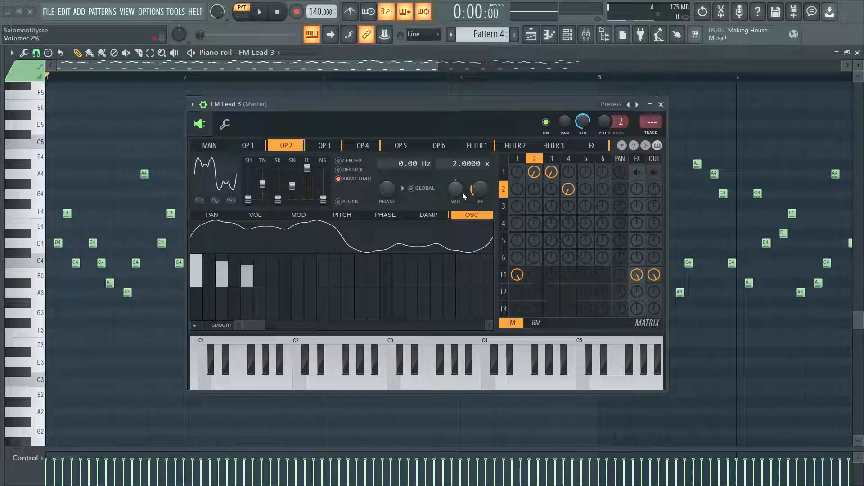
pyautogui.moveTo(455, 193); pyautogui.dragTo(455, 185)
pyautogui.moveTo(455, 188); pyautogui.dragTo(455, 209)
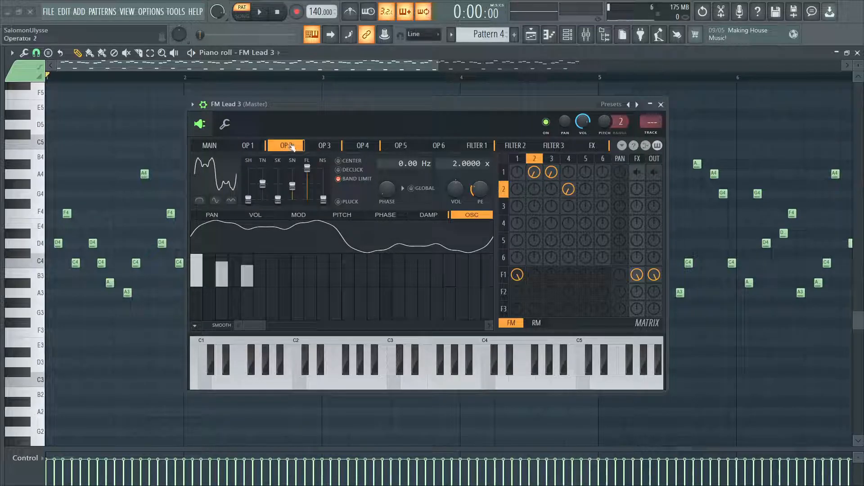
pyautogui.click(325, 145)
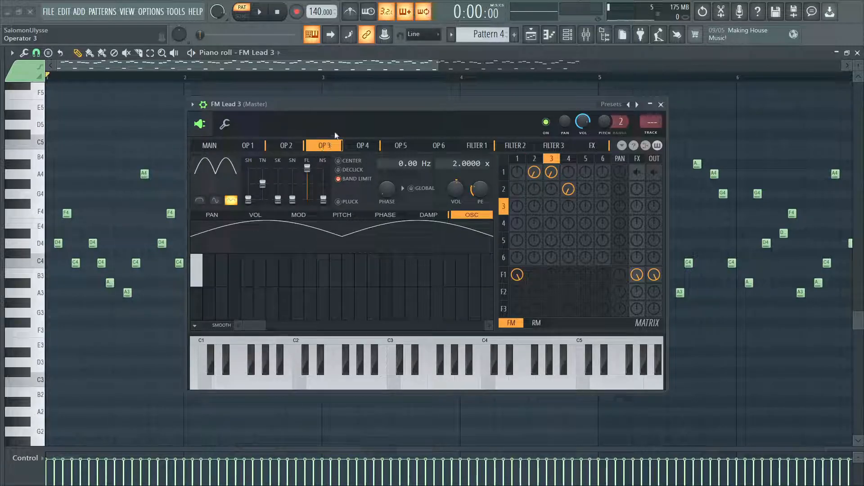
pyautogui.click(232, 200)
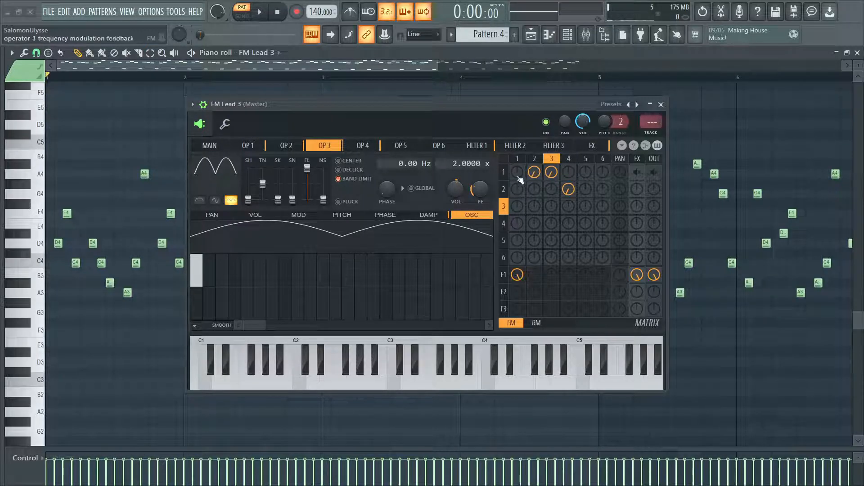
pyautogui.click(363, 145)
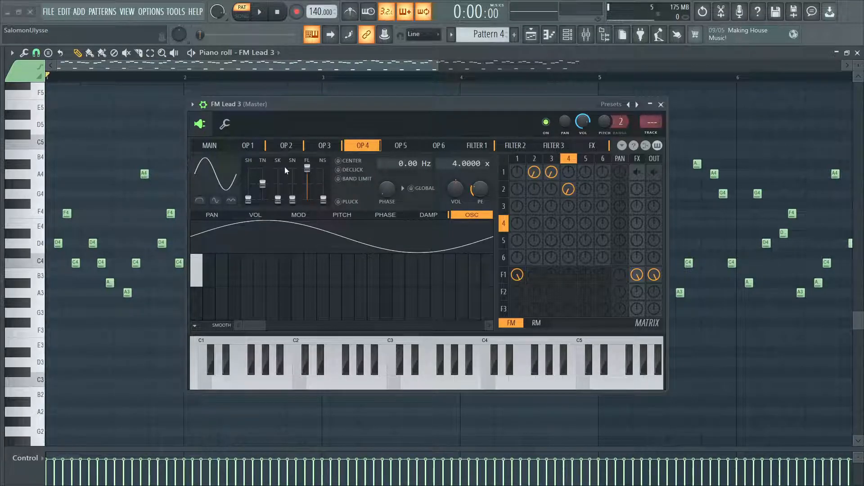
pyautogui.click(324, 146)
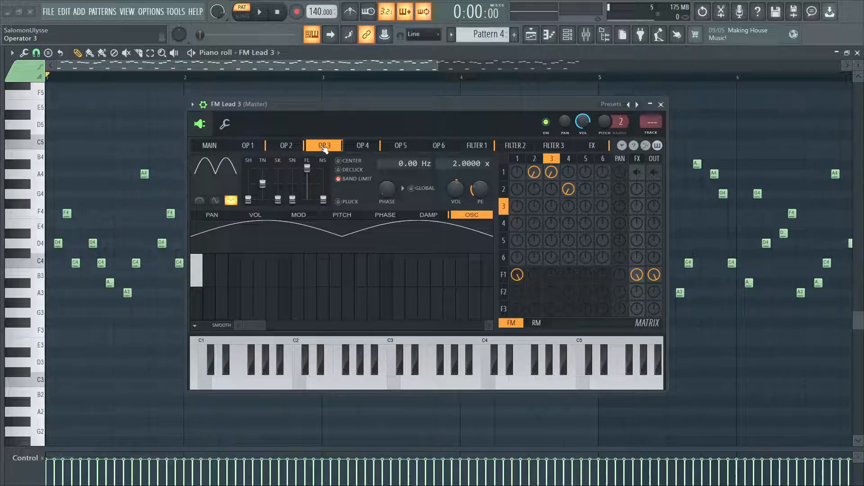
# Examine Filter 1's type and exact cutoff value, and the chorus and delay settings of the effects section
pyautogui.click(474, 147)
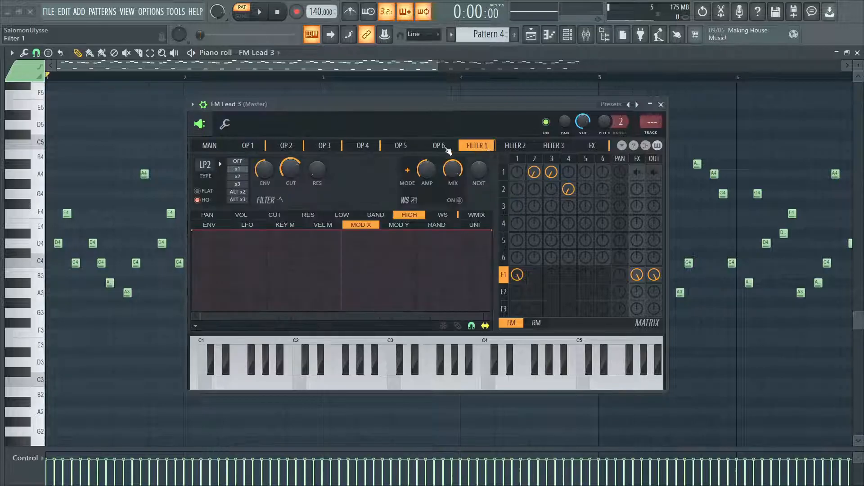
pyautogui.rightClick(288, 168)
pyautogui.click(349, 197)
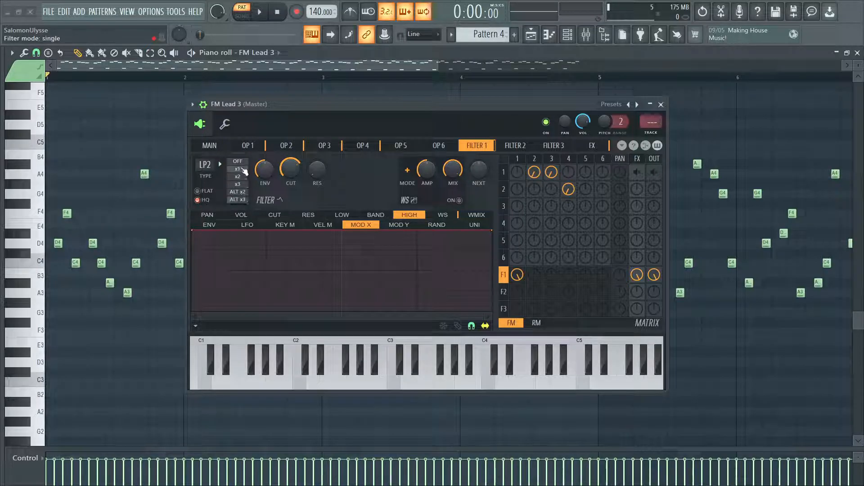
pyautogui.rightClick(299, 164)
pyautogui.click(293, 176)
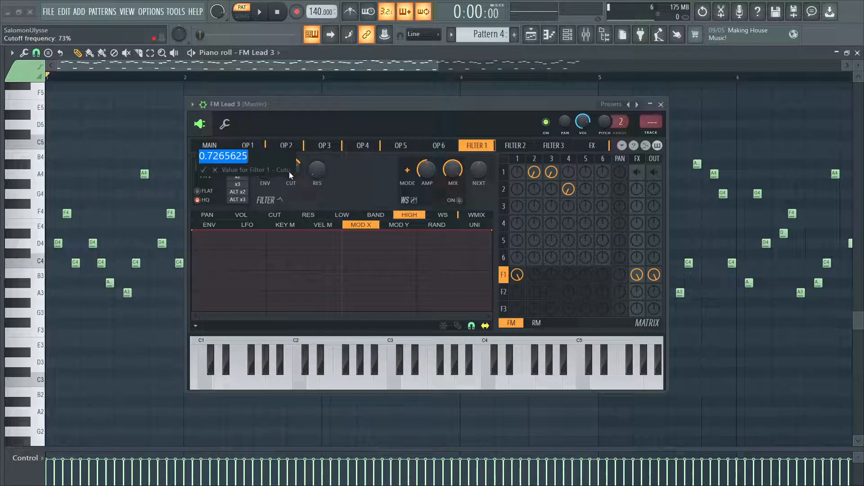
pyautogui.press('Escape')
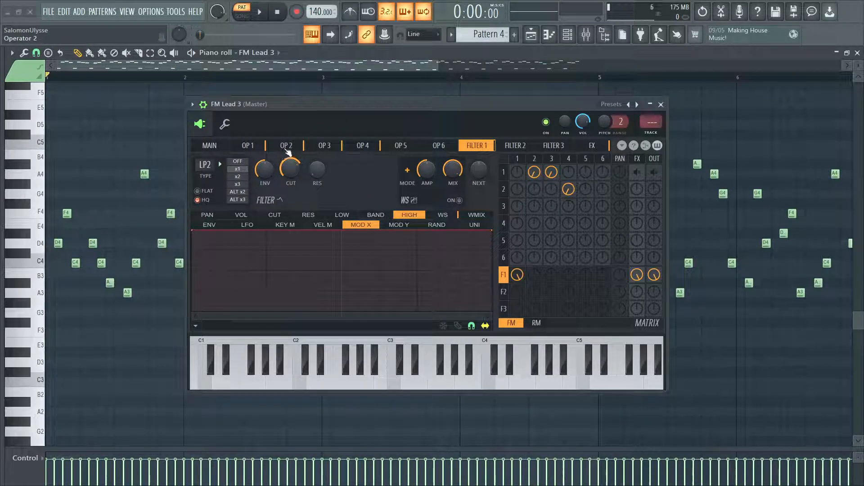
pyautogui.click(592, 145)
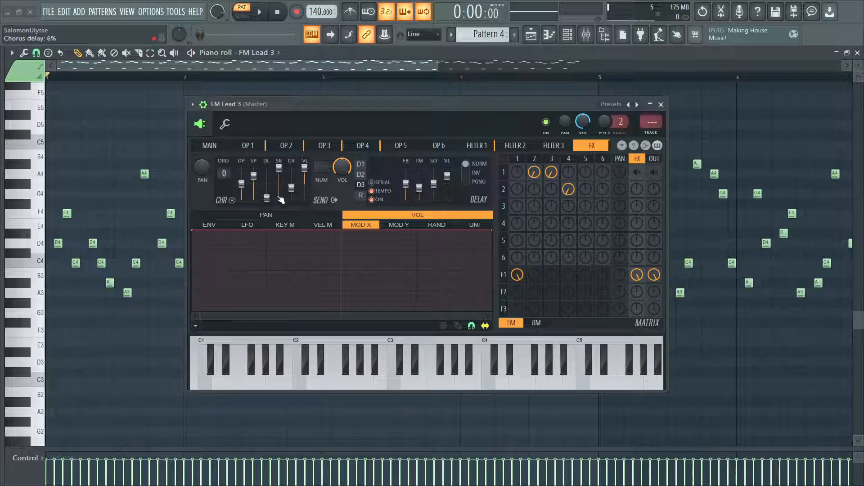
pyautogui.click(370, 200)
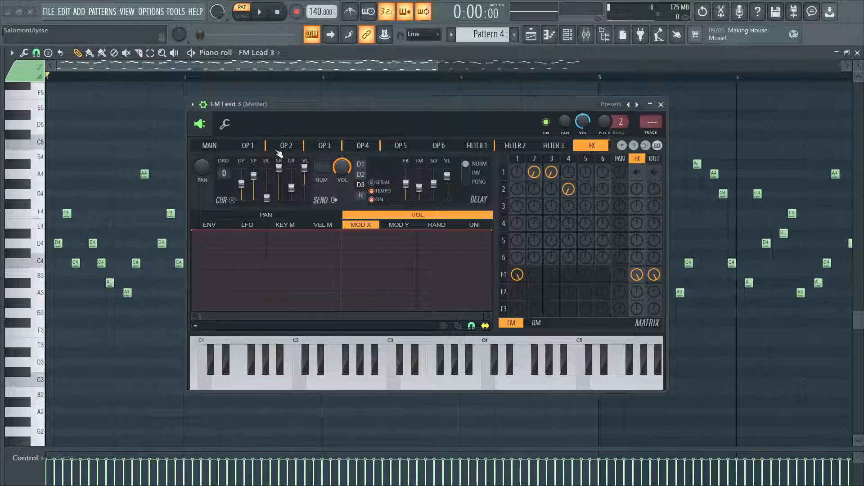
# Review FM Lead 3's operator pages once more and return to the main settings
pyautogui.click(302, 146)
pyautogui.click(334, 145)
pyautogui.click(367, 145)
pyautogui.click(301, 144)
pyautogui.click(262, 144)
pyautogui.click(280, 145)
pyautogui.click(248, 145)
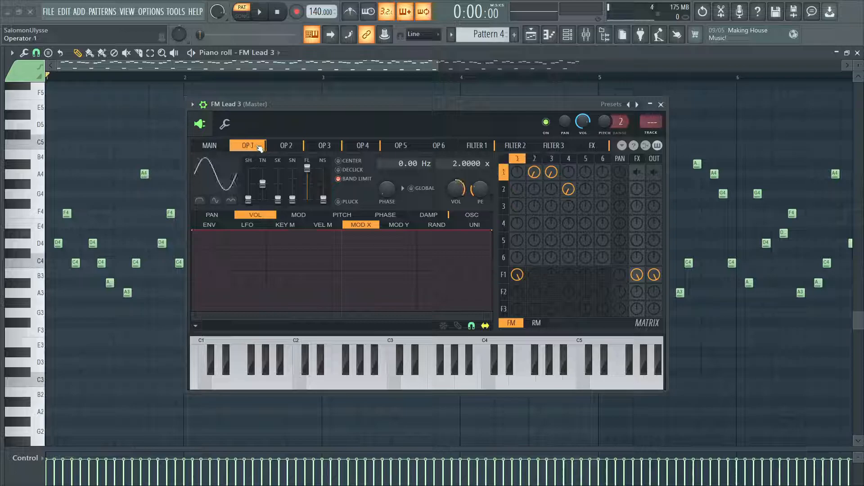
pyautogui.click(280, 145)
pyautogui.click(248, 148)
pyautogui.click(227, 149)
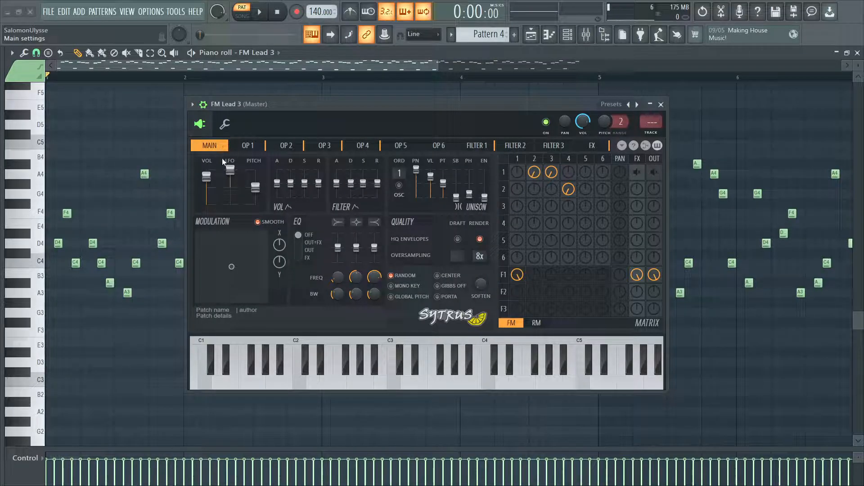
# Move the pattern's notes from the FM Lead 3 channel to the FM Lead 1 channel in the channel rack
pyautogui.click(567, 34)
pyautogui.moveTo(526, 100); pyautogui.dragTo(446, 155)
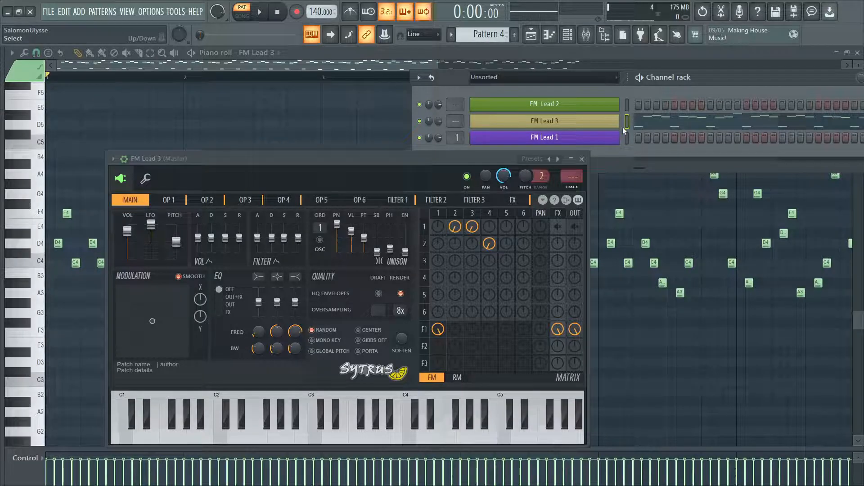
pyautogui.hotkey('ctrl', 'x')
pyautogui.click(627, 138)
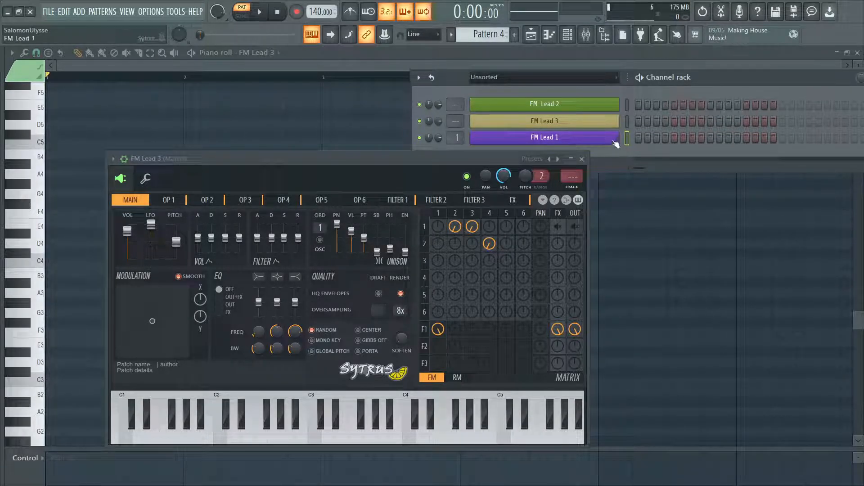
pyautogui.hotkey('ctrl', 'v')
# Open FM Lead 1's main settings and play the pattern to audition its sound
pyautogui.click(612, 140)
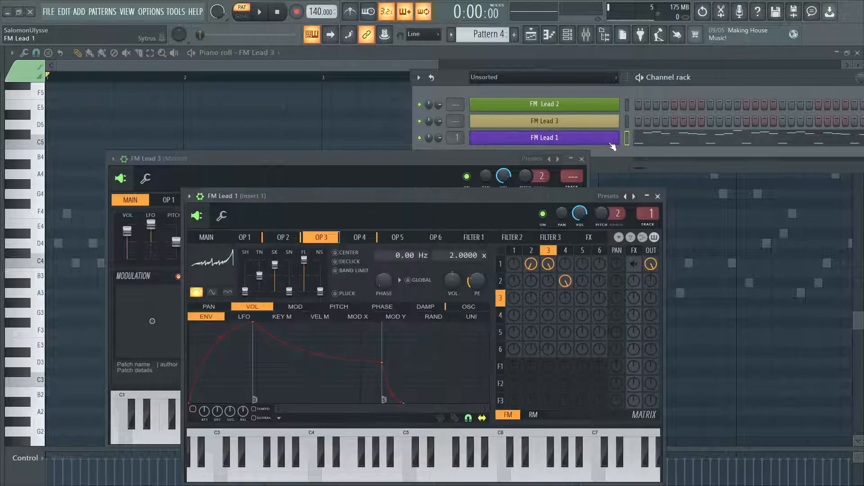
pyautogui.moveTo(493, 220); pyautogui.dragTo(508, 178)
pyautogui.click(259, 196)
pyautogui.click(221, 196)
pyautogui.moveTo(270, 154); pyautogui.dragTo(304, 131)
pyautogui.press('space')
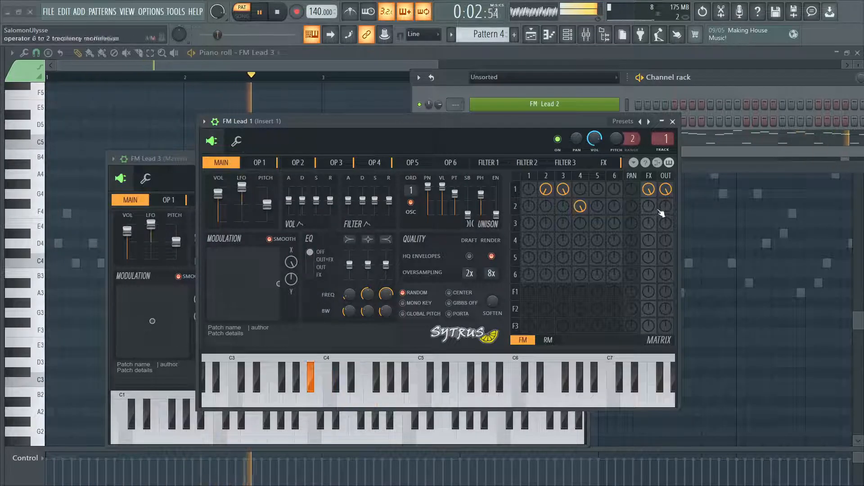
pyautogui.press('space')
# Check FM Lead 1's operator 3 and 4 pages and its main settings
pyautogui.click(375, 163)
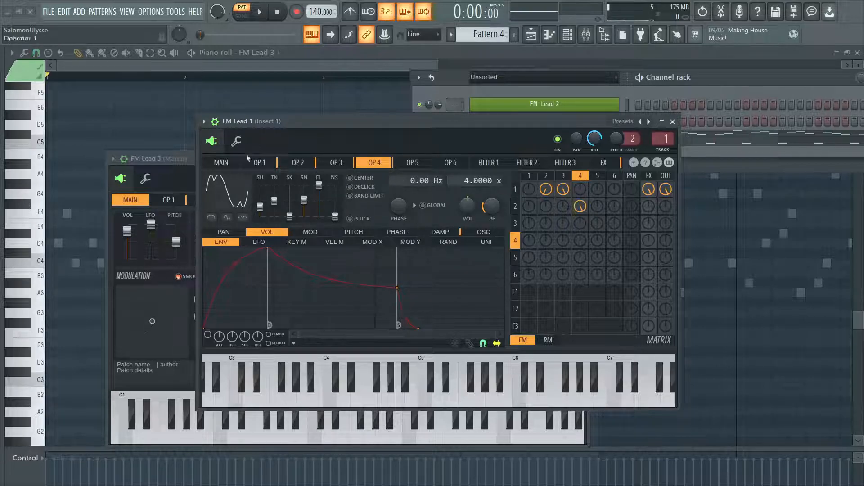
pyautogui.click(234, 162)
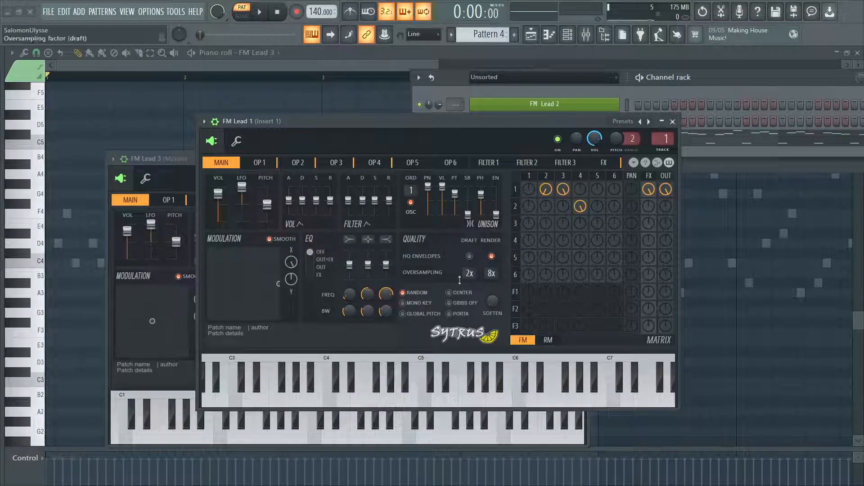
pyautogui.click(377, 165)
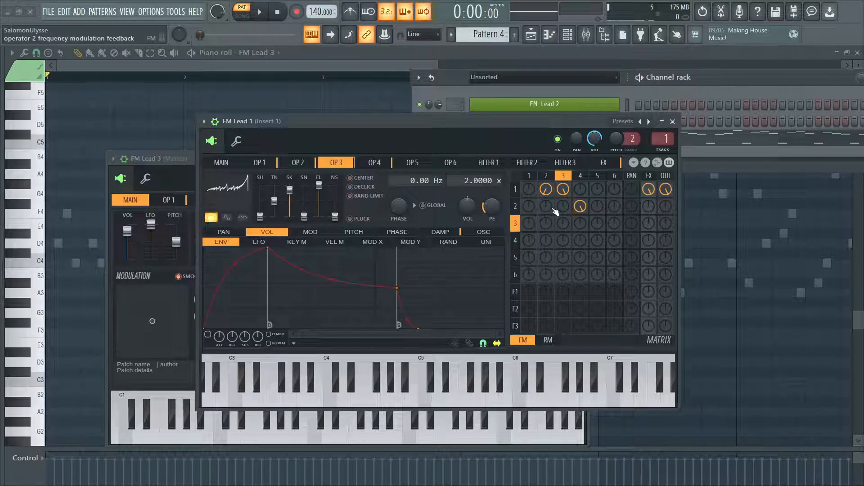
# Play the pattern while sweeping the matrix amounts for operators 1 to 2, 1 to 3 and 2 to 4, ending 1 to 2 at -100%
pyautogui.press('space')
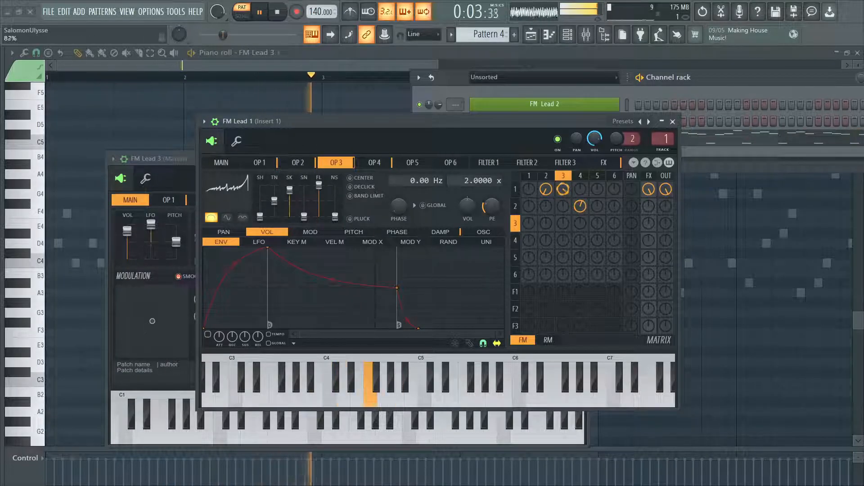
pyautogui.moveTo(546, 189)
pyautogui.mouseDown()
pyautogui.moveTo(546, 162)
pyautogui.moveTo(563, 173)
pyautogui.moveTo(546, 194)
pyautogui.mouseUp()
pyautogui.press('space')
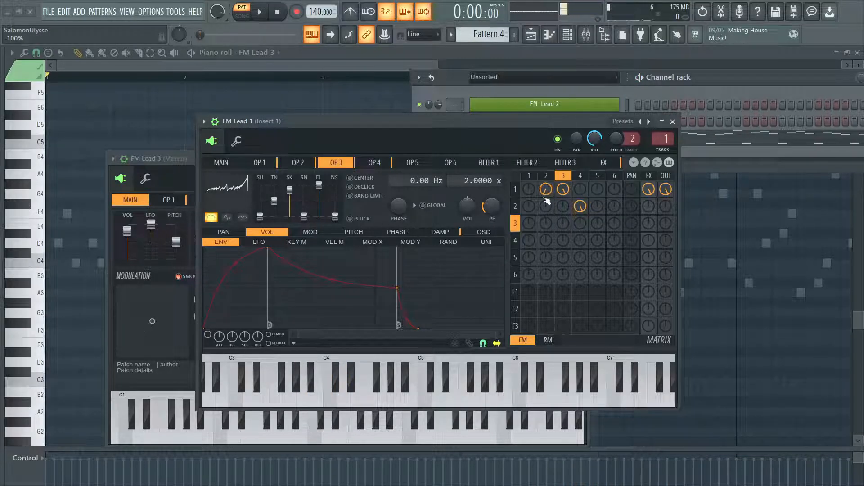
# Compare the oscillator waveforms, harmonics and shape settings of operators 1, 2 and 3 in FM Lead 1
pyautogui.click(314, 166)
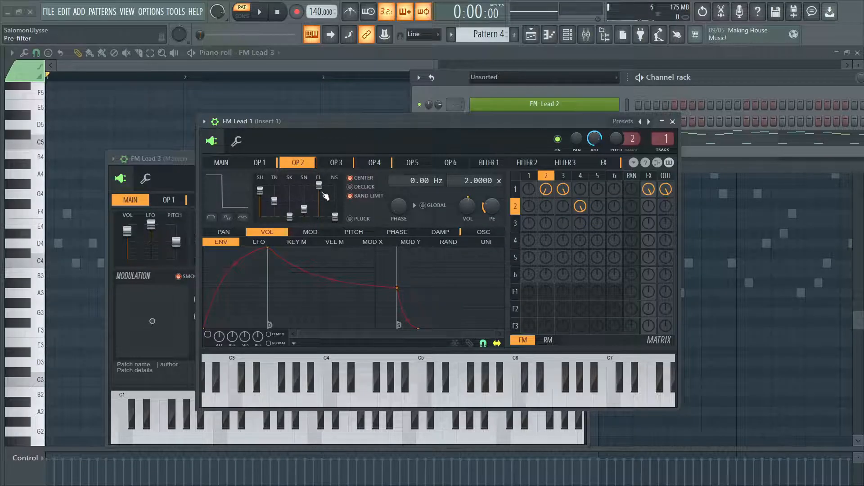
pyautogui.click(266, 162)
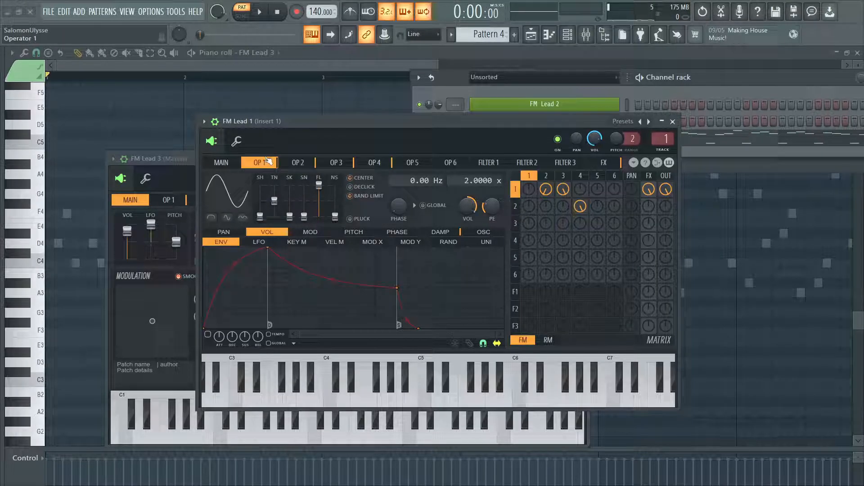
pyautogui.click(479, 234)
pyautogui.click(298, 164)
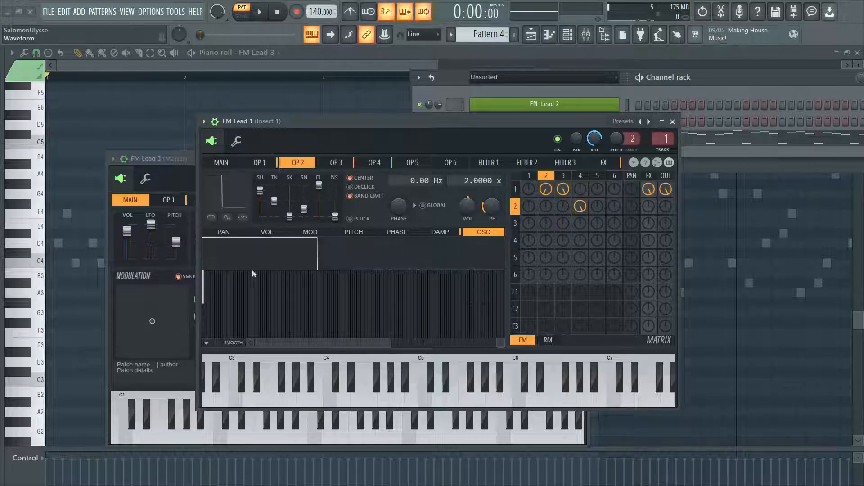
pyautogui.scroll(2, 286, 343)
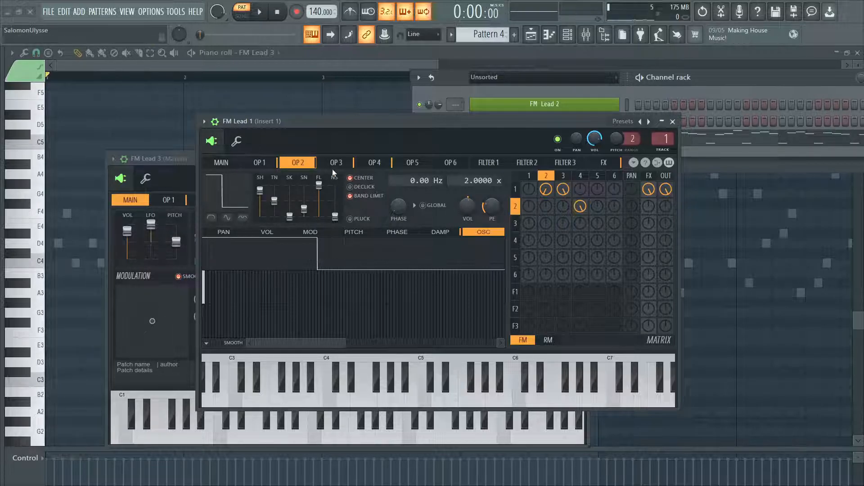
pyautogui.click(266, 163)
pyautogui.click(294, 163)
pyautogui.moveTo(238, 291)
pyautogui.mouseDown()
pyautogui.moveTo(273, 302)
pyautogui.moveTo(261, 354)
pyautogui.moveTo(232, 353)
pyautogui.mouseUp()
pyautogui.click(207, 281)
pyautogui.click(338, 163)
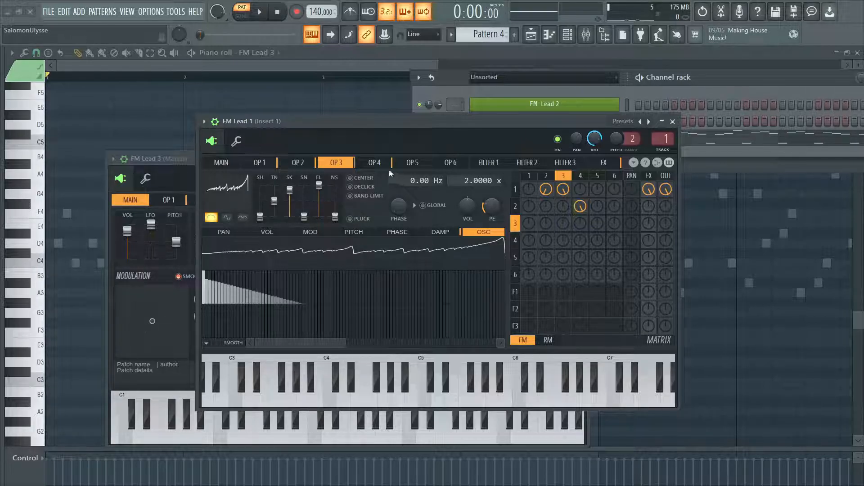
pyautogui.click(298, 162)
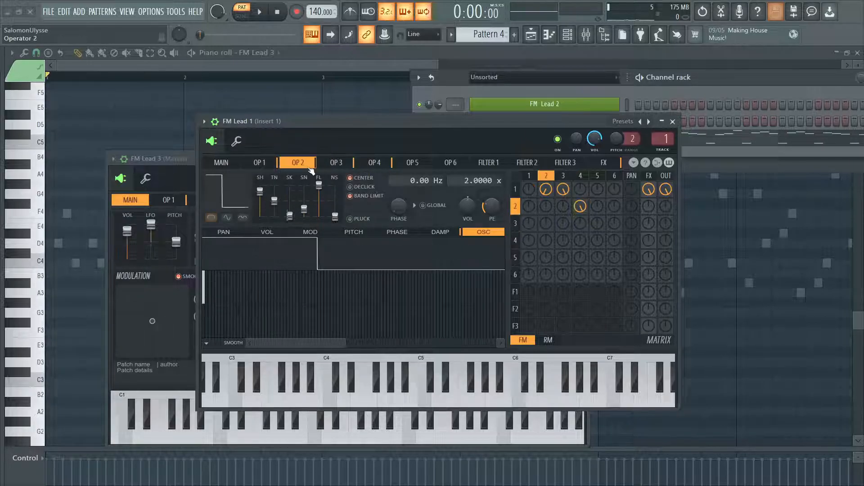
# Inspect the waveforms of operators 3 and 4 in FM Lead 1 and close the FM Lead 1 and FM Lead 3 windows
pyautogui.click(350, 165)
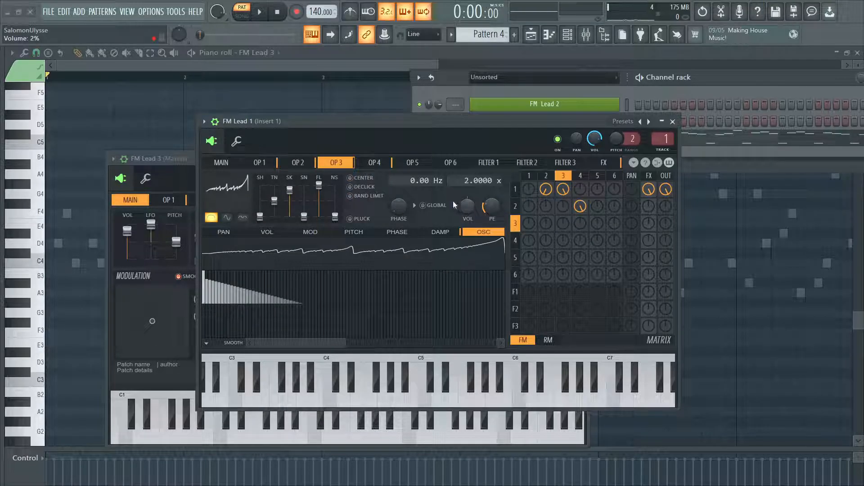
pyautogui.click(374, 164)
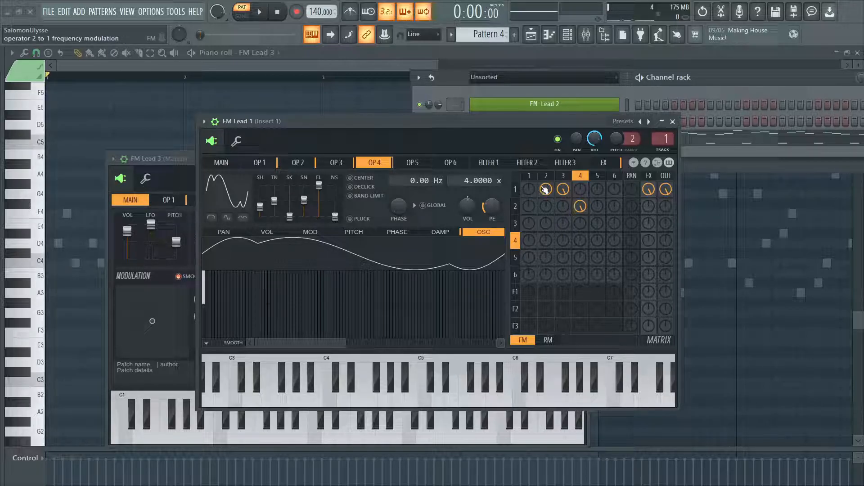
pyautogui.click(673, 121)
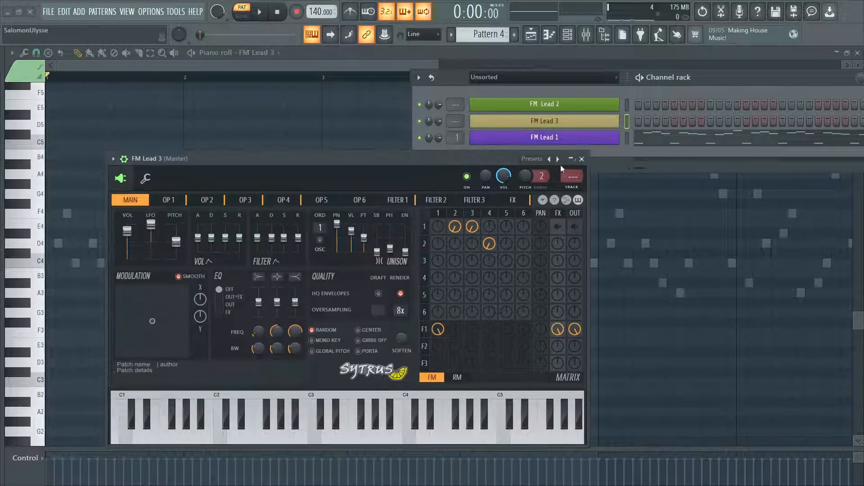
pyautogui.click(582, 158)
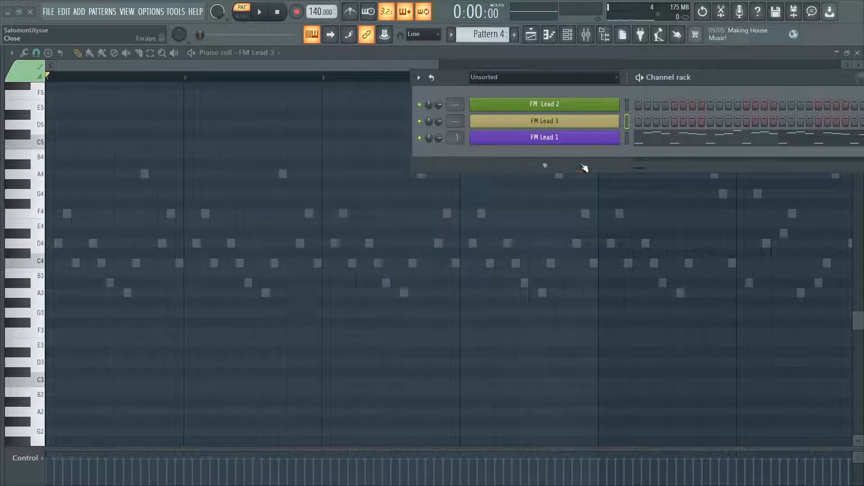
# Move the notes from FM Lead 1 to FM Lead 2 and play the pattern with FM Lead 2's synth page open
pyautogui.click(619, 107)
pyautogui.click(628, 137)
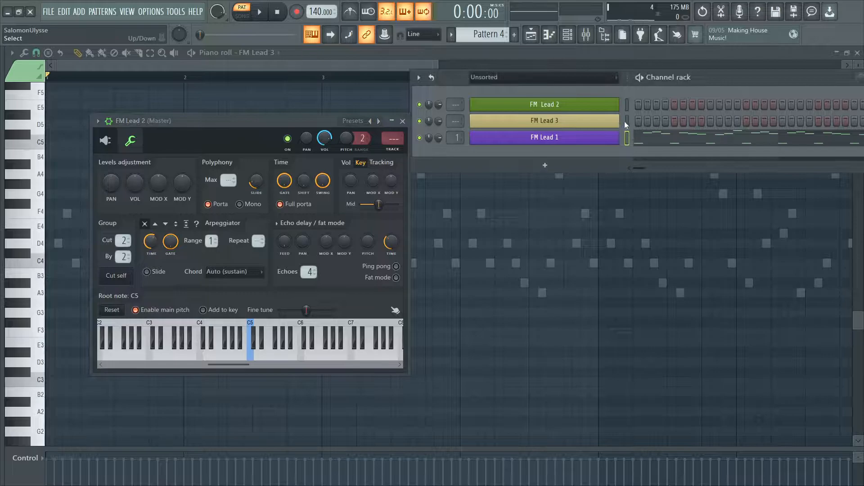
pyautogui.hotkey('ctrl', 'x')
pyautogui.hotkey('ctrl', 'v')
pyautogui.press('space')
pyautogui.moveTo(251, 122); pyautogui.dragTo(374, 129)
pyautogui.click(191, 130)
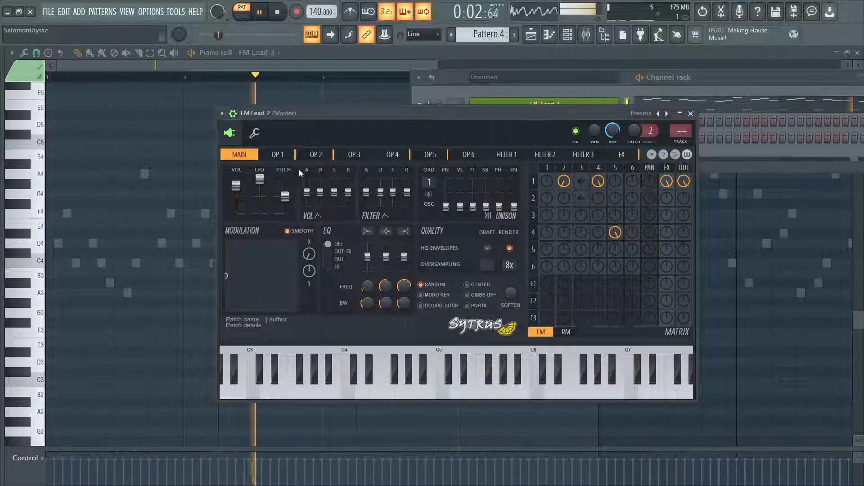
# View FM Lead 2's operator 1 and 2 pages, stop playback and examine operator 2's lowest harmonics
pyautogui.click(277, 155)
pyautogui.click(315, 154)
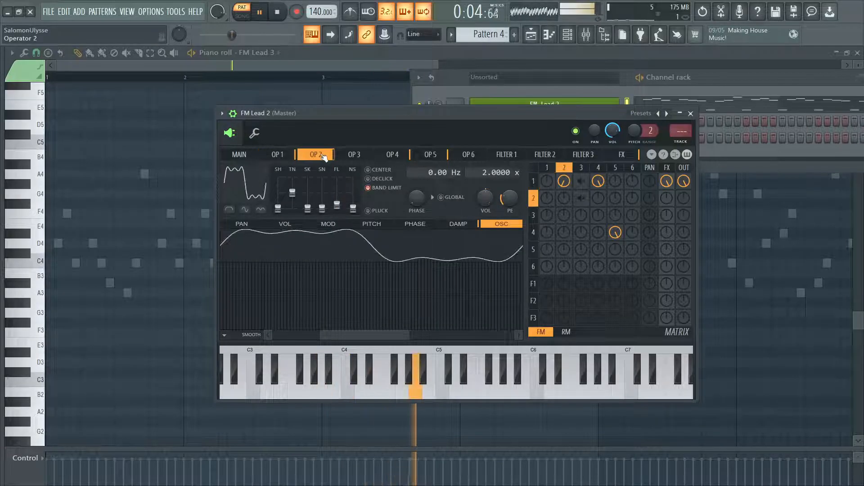
pyautogui.press('space')
pyautogui.moveTo(334, 335); pyautogui.dragTo(274, 335)
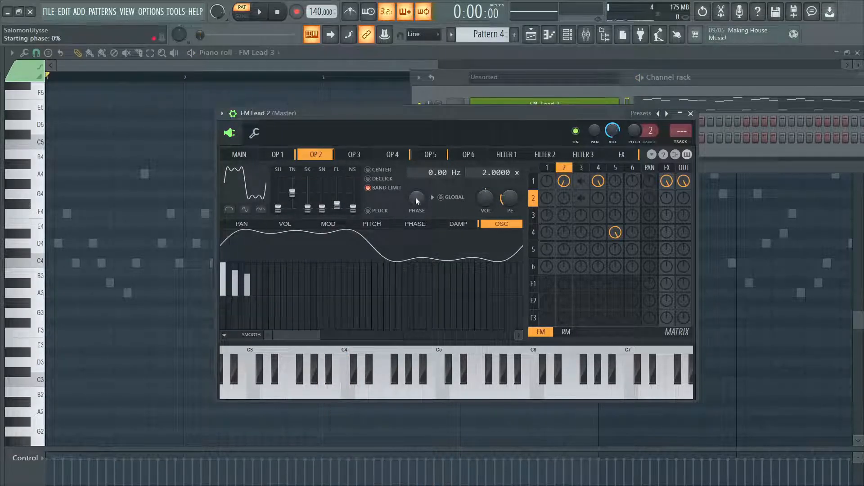
pyautogui.moveTo(320, 134); pyautogui.dragTo(238, 140)
# Compare the oscillator waveforms and harmonics of operators 1 through 5 in FM Lead 2
pyautogui.click(207, 165)
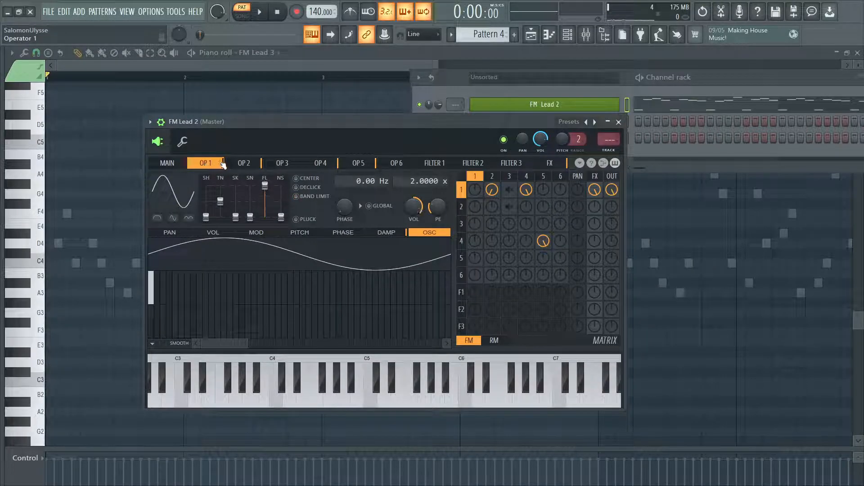
pyautogui.click(244, 165)
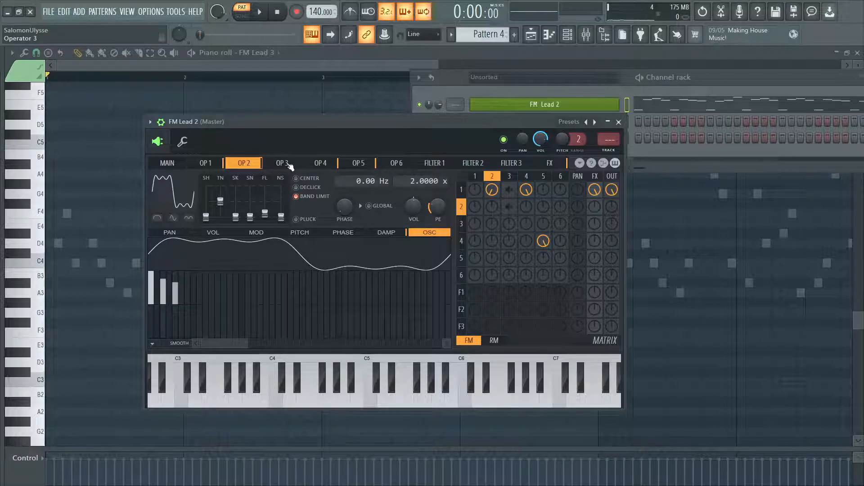
pyautogui.click(288, 166)
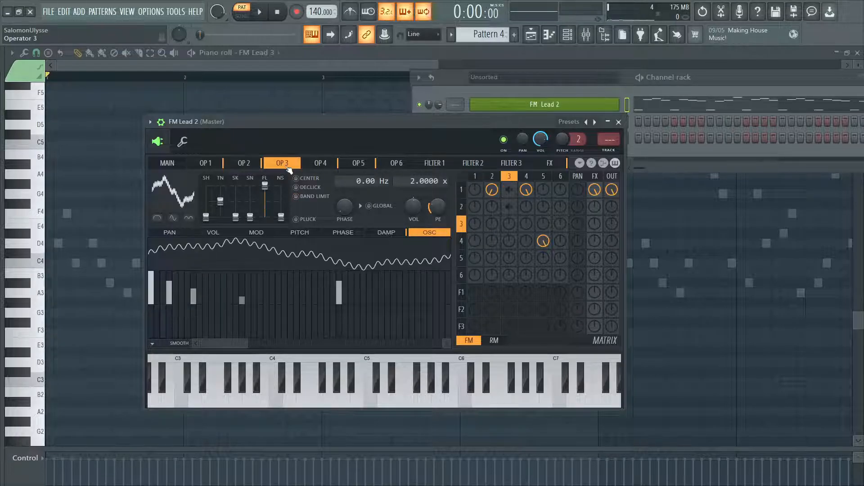
pyautogui.click(321, 165)
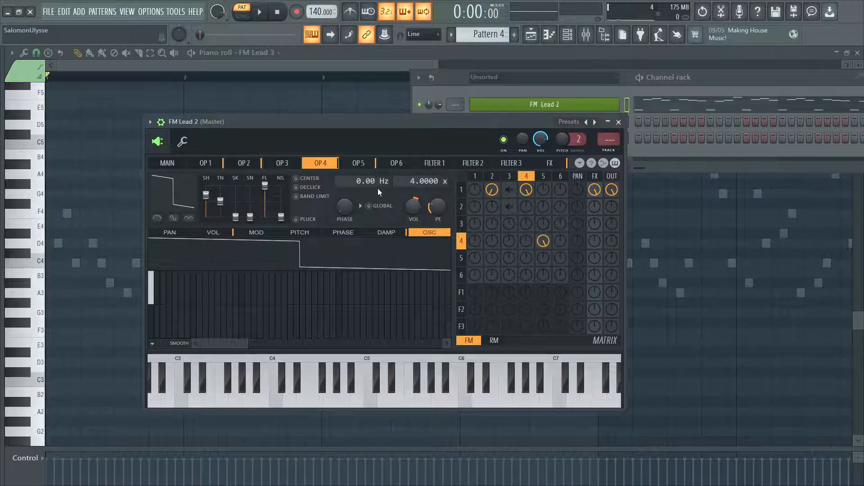
pyautogui.click(363, 165)
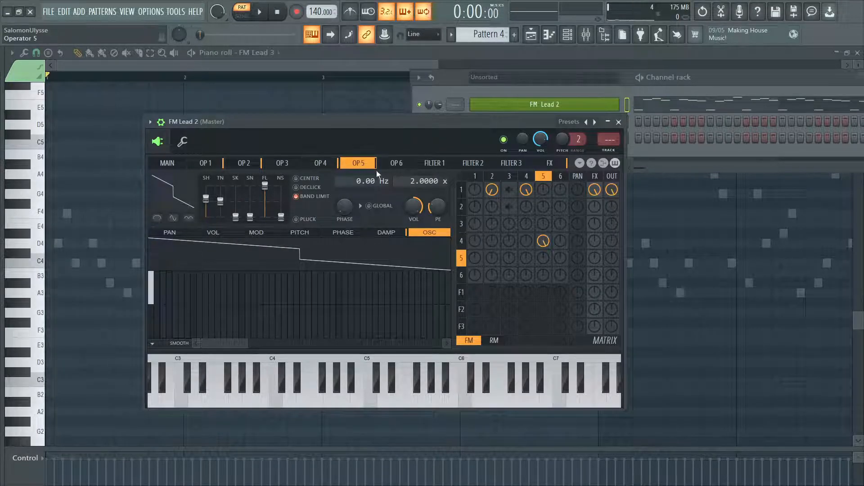
# Compare the shape settings of operators 4 and 5 in FM Lead 2
pyautogui.click(323, 166)
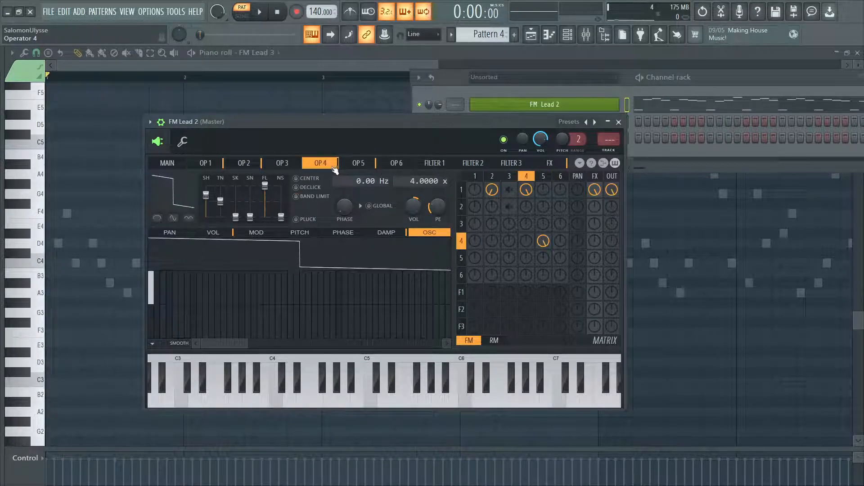
pyautogui.moveTo(206, 195); pyautogui.dragTo(206, 195)
pyautogui.click(363, 165)
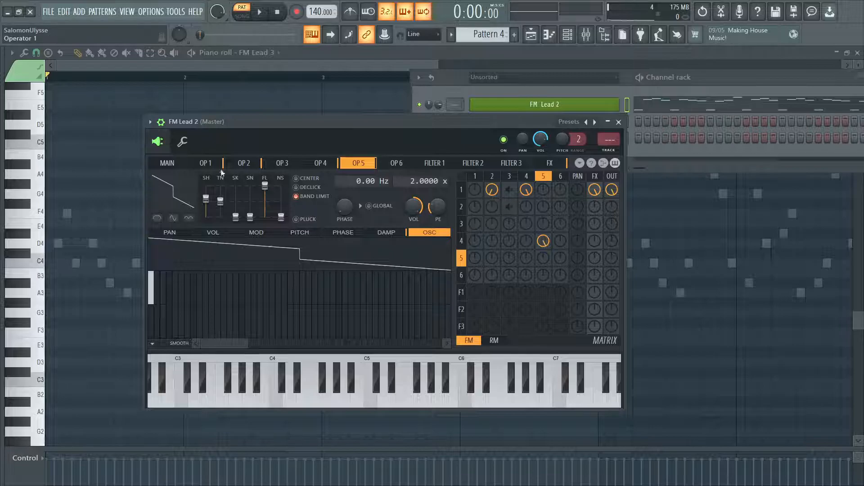
pyautogui.click(333, 163)
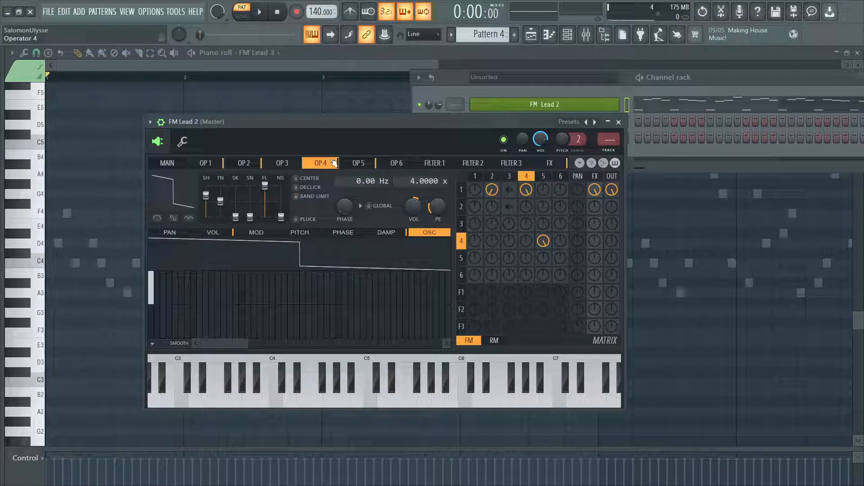
# Check operator 4's volume Mod X curve and play the pattern while sweeping Modulation X, ending at 0%
pyautogui.click(213, 233)
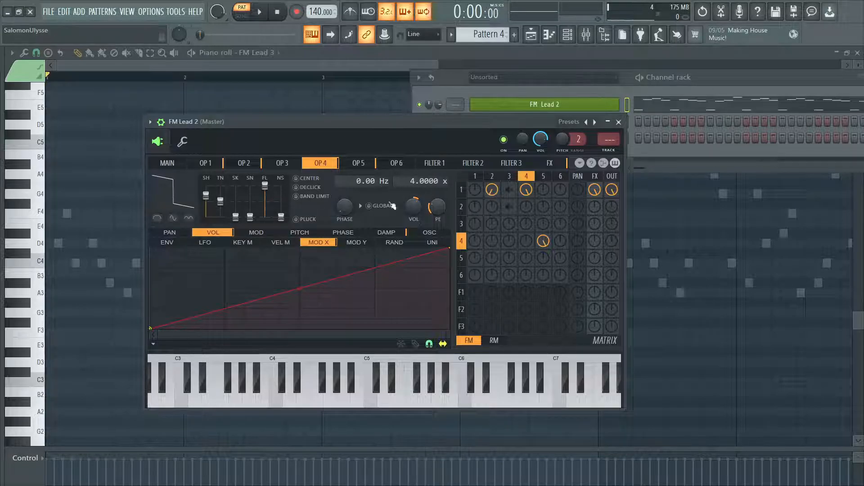
pyautogui.click(169, 163)
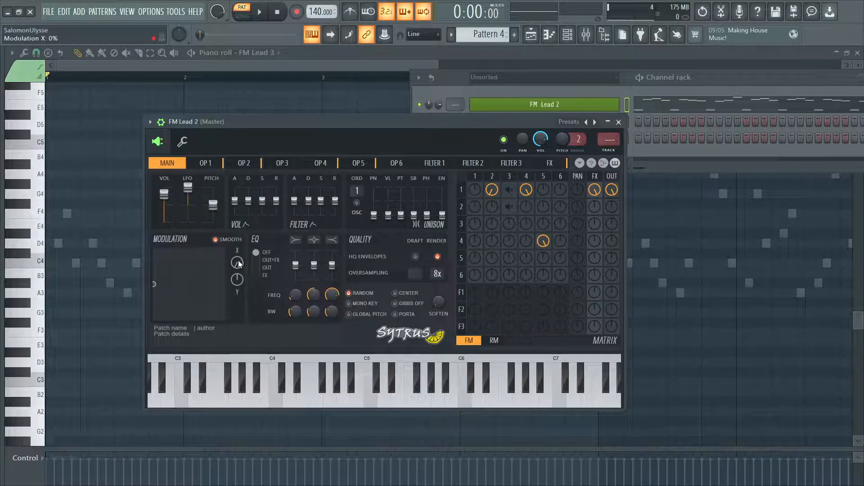
pyautogui.press('space')
pyautogui.moveTo(239, 264)
pyautogui.mouseDown()
pyautogui.moveTo(239, 208)
pyautogui.moveTo(239, 265)
pyautogui.mouseUp()
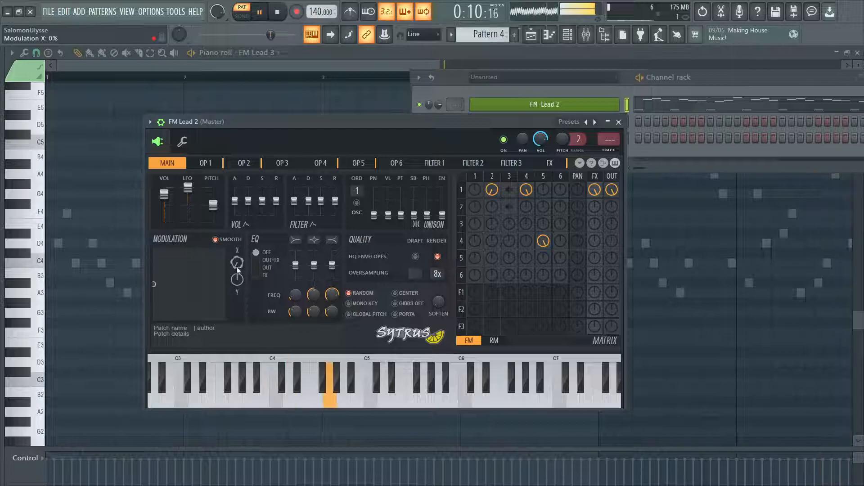
pyautogui.press('space')
# Cut the notes from the FM Lead 2 channel
pyautogui.moveTo(412, 156); pyautogui.dragTo(412, 264)
pyautogui.click(629, 117)
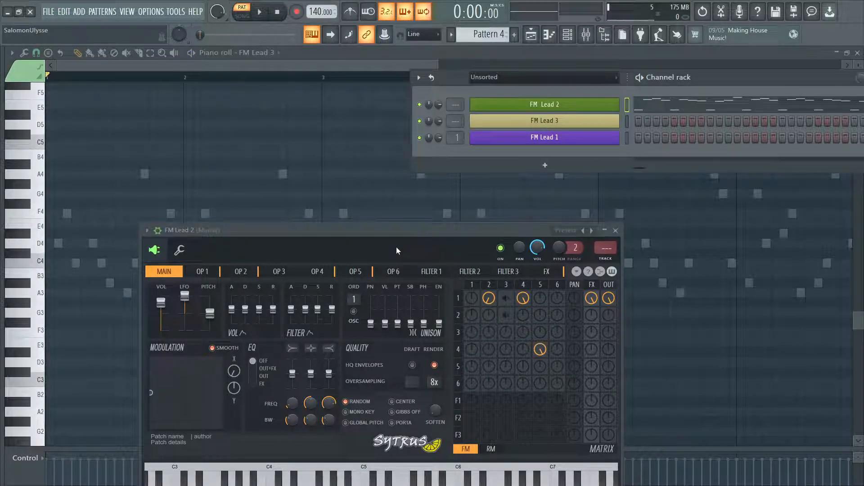
pyautogui.hotkey('ctrl', 'x')
# Insert a new Sytrus channel with the Default preset above FM Lead 2
pyautogui.rightClick(568, 104)
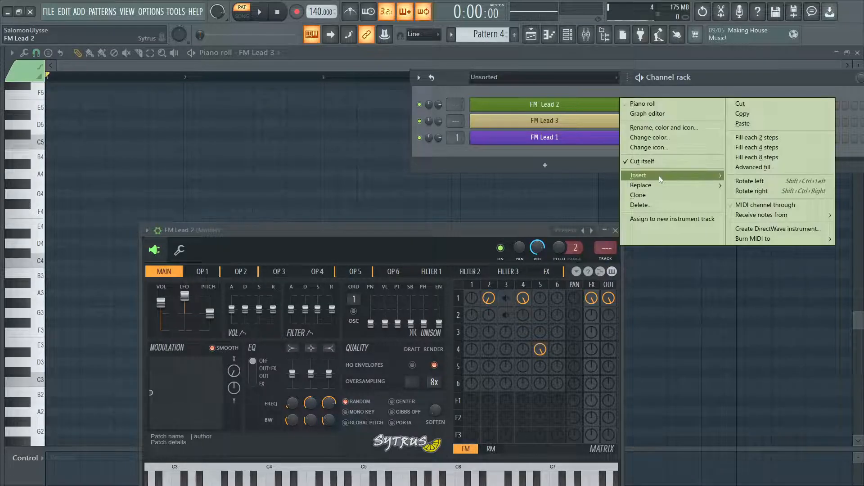
pyautogui.moveTo(659, 175)
pyautogui.click(465, 45)
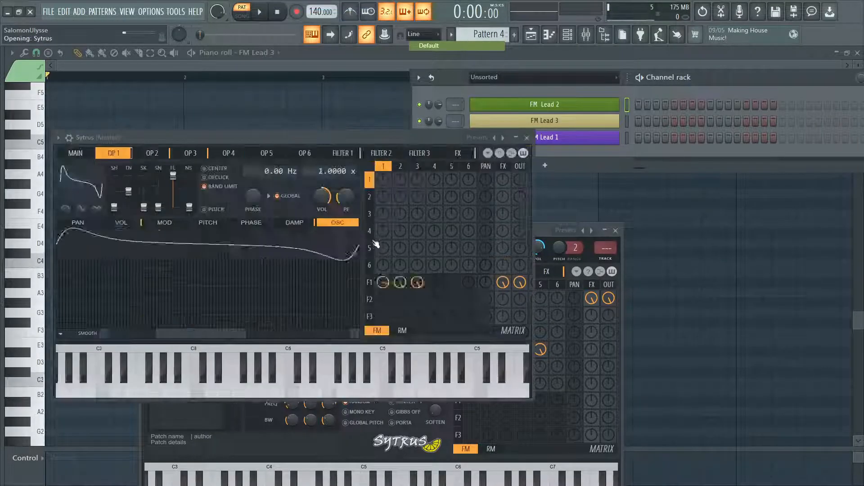
pyautogui.moveTo(510, 146); pyautogui.dragTo(510, 148)
pyautogui.moveTo(341, 150); pyautogui.dragTo(245, 115)
# Check the new synth's matrix routing and its effects, main and operator 1 pages
pyautogui.rightClick(601, 156)
pyautogui.rightClick(602, 158)
pyautogui.rightClick(616, 157)
pyautogui.click(618, 142)
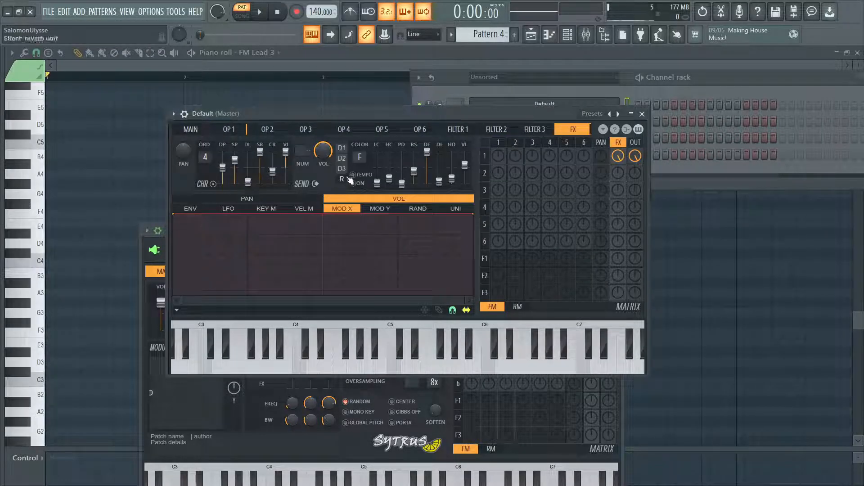
pyautogui.click(205, 134)
pyautogui.click(228, 130)
# Paste the cut notes into the new Default channel
pyautogui.moveTo(245, 114); pyautogui.dragTo(268, 195)
pyautogui.click(627, 117)
pyautogui.click(627, 108)
pyautogui.hotkey('ctrl', 'v')
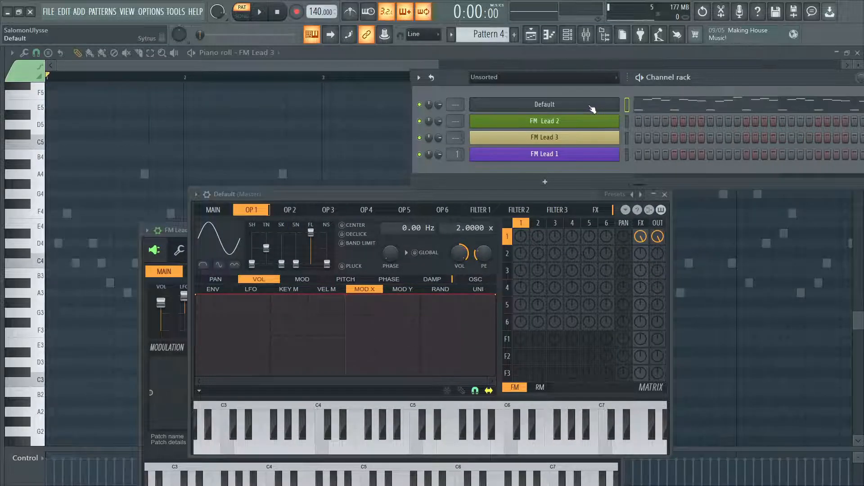
# Rename the Default channel as FM Lead 4
pyautogui.middleClick(593, 106)
pyautogui.write('FM Lead')
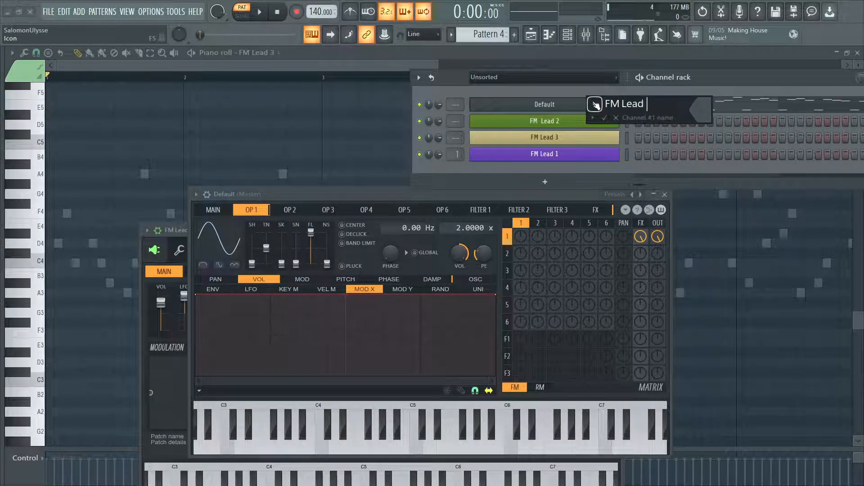
pyautogui.write(' 4')
pyautogui.press('Return')
# Examine the oscillator waveform and lowest harmonics of FM Lead 4's operator 1
pyautogui.moveTo(492, 195); pyautogui.dragTo(473, 122)
pyautogui.moveTo(243, 123); pyautogui.dragTo(263, 129)
pyautogui.click(216, 143)
pyautogui.click(247, 143)
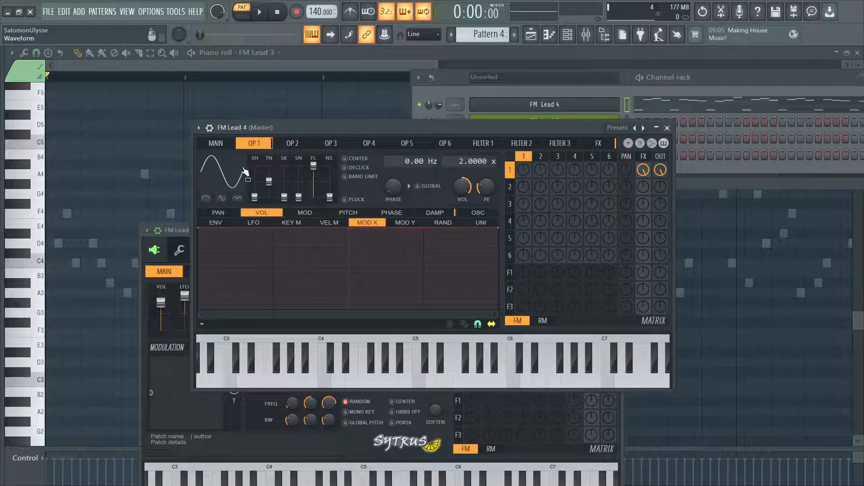
pyautogui.click(478, 212)
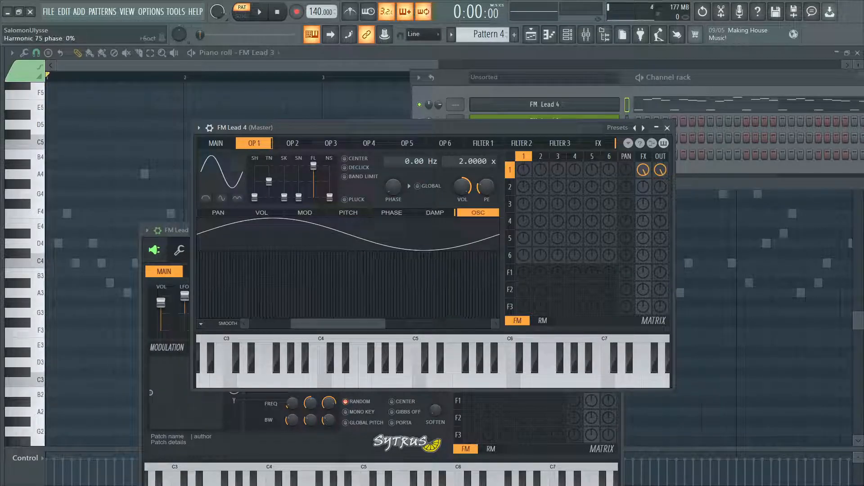
pyautogui.scroll(5, 298, 295)
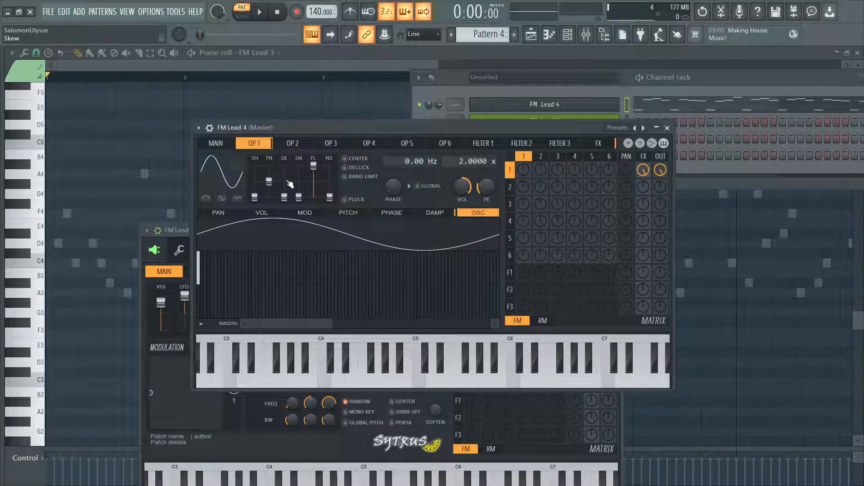
# Audition FM Lead 4's operator 1 sound with the pattern and check its delay settings on the effects page
pyautogui.press('space')
pyautogui.press('space')
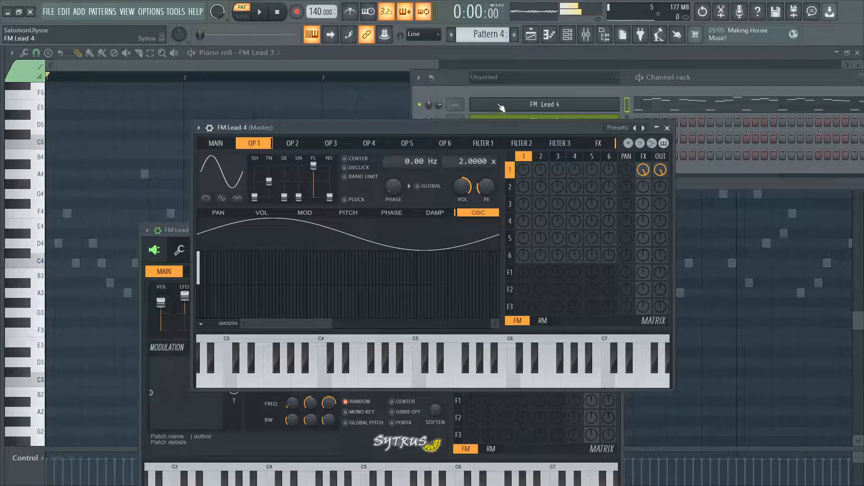
pyautogui.moveTo(447, 125); pyautogui.dragTo(454, 140)
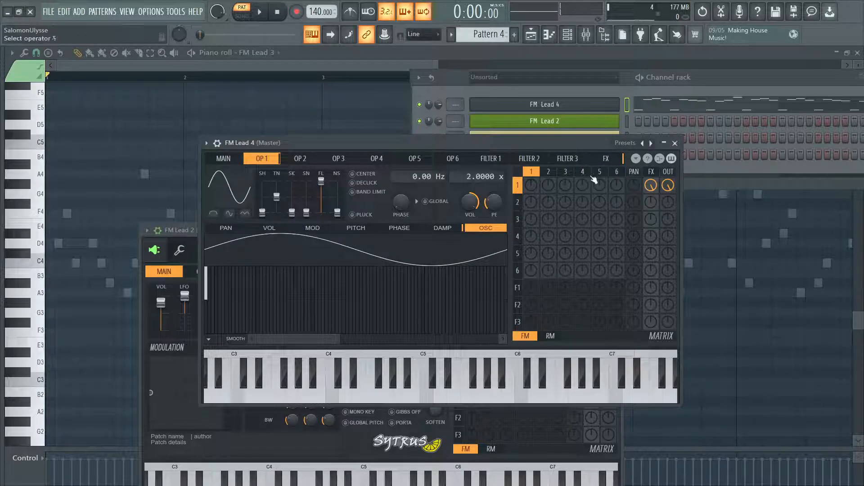
pyautogui.click(606, 159)
pyautogui.press('space')
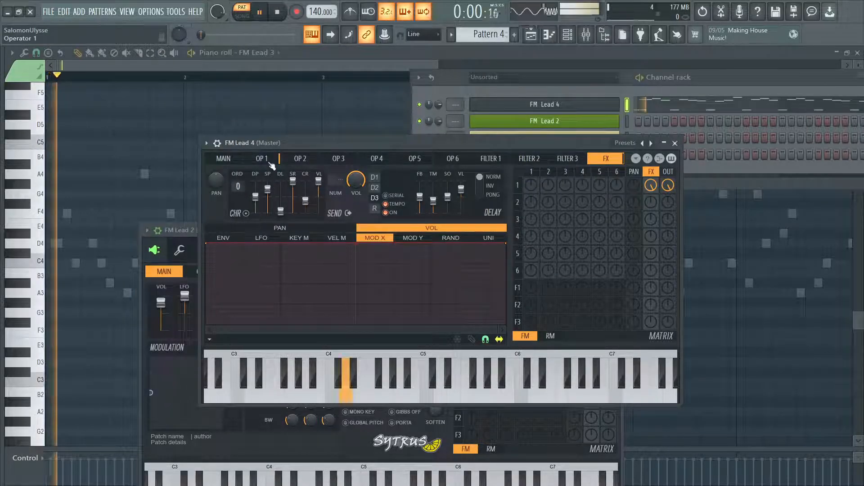
# Lower the volume of FM Lead 4's operator 2 to 25% and stop playback
pyautogui.click(300, 159)
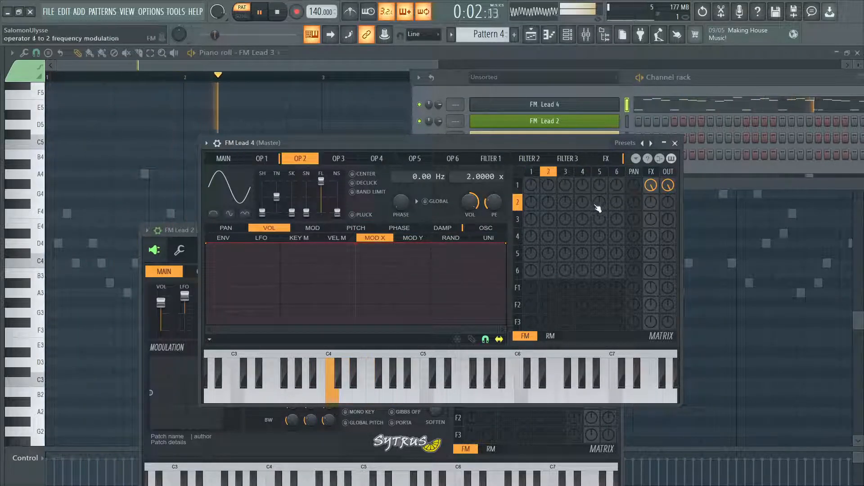
pyautogui.moveTo(470, 203); pyautogui.dragTo(470, 228)
pyautogui.press('space')
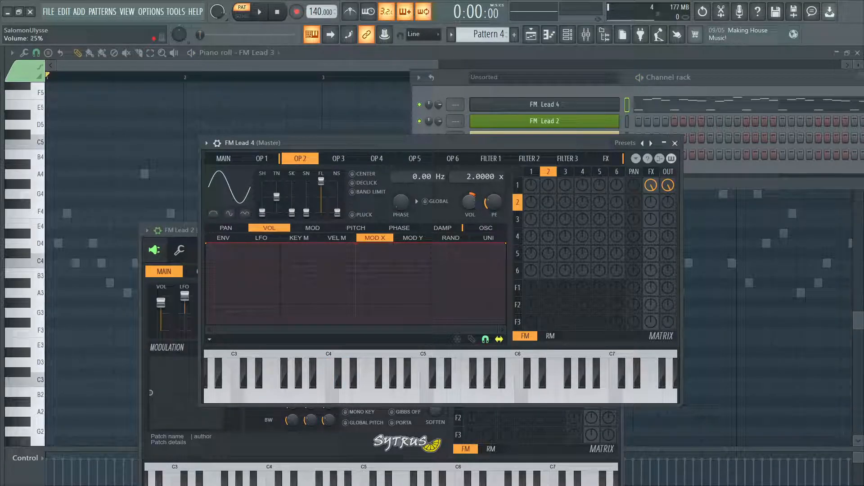
# Route operator 2 to operator 1 as frequency modulation, reset and lower operator 2's volume, and play the pattern
pyautogui.rightClick(551, 184)
pyautogui.rightClick(476, 208)
pyautogui.press('r')
pyautogui.moveTo(475, 201); pyautogui.dragTo(475, 229)
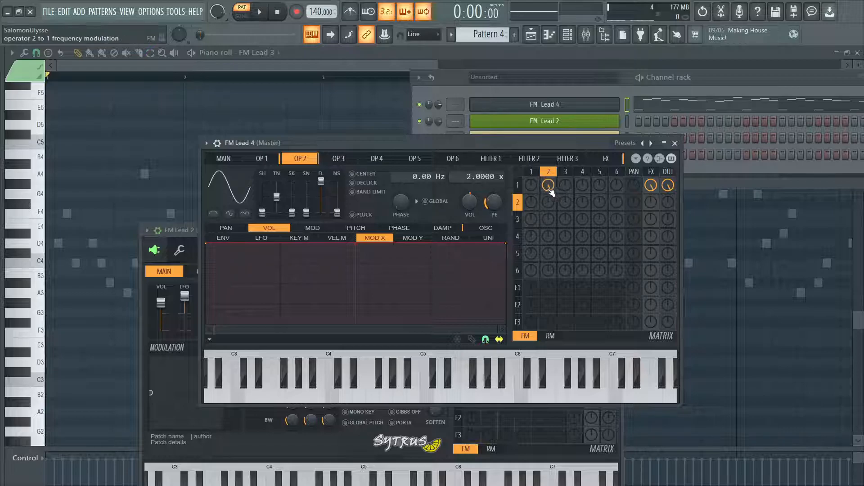
pyautogui.press('space')
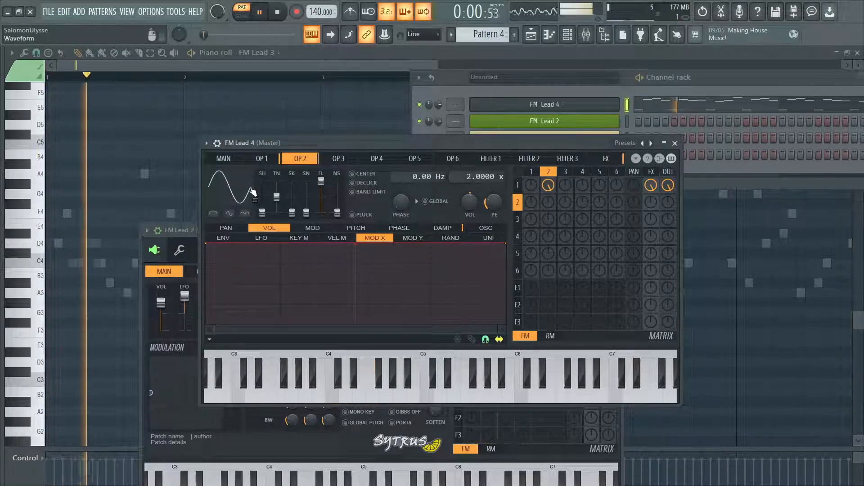
# Show operator 2's oscillator waveform and harmonics while the pattern plays, and stop playback
pyautogui.rightClick(239, 187)
pyautogui.click(318, 157)
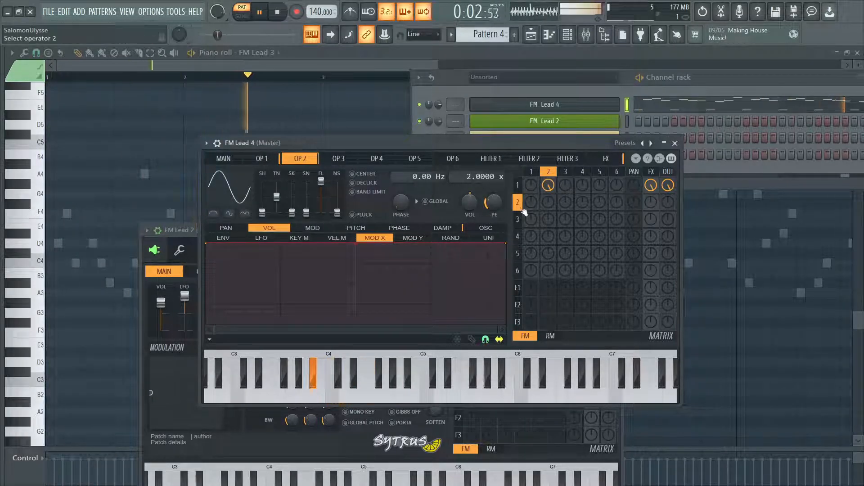
pyautogui.click(486, 228)
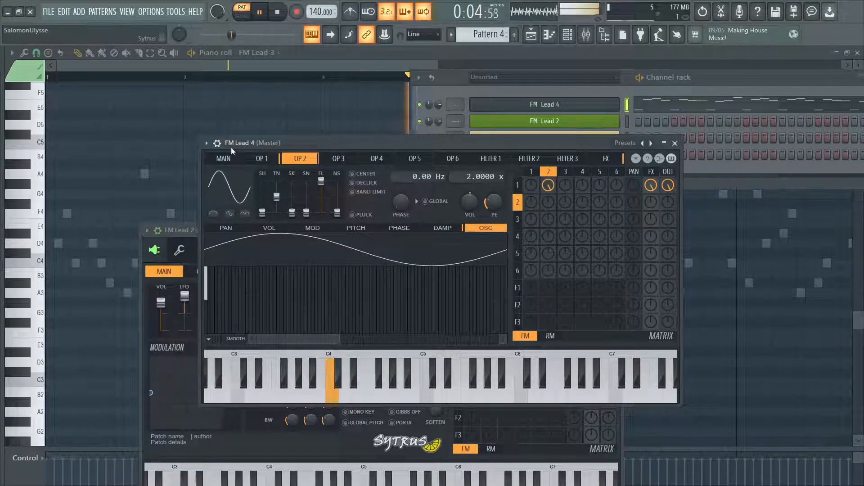
pyautogui.press('space')
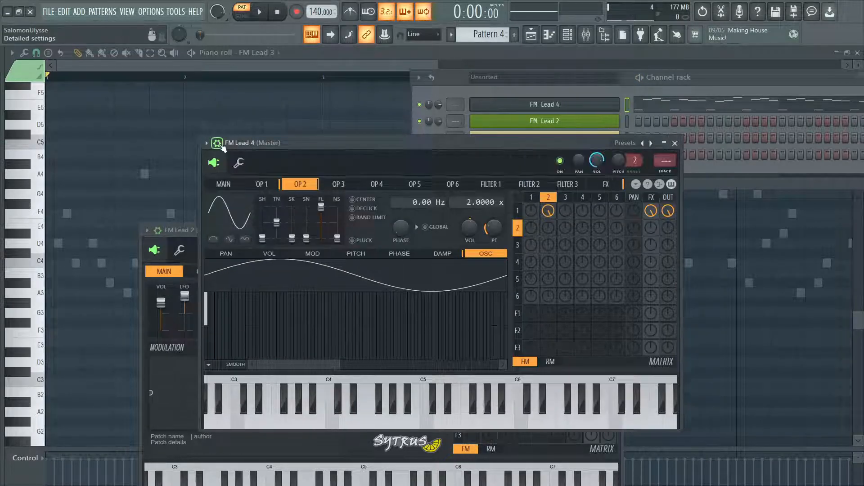
# Enable portamento for FM Lead 4 and set its slide time to 0:03, auditioning it with the pattern
pyautogui.click(217, 143)
pyautogui.click(329, 228)
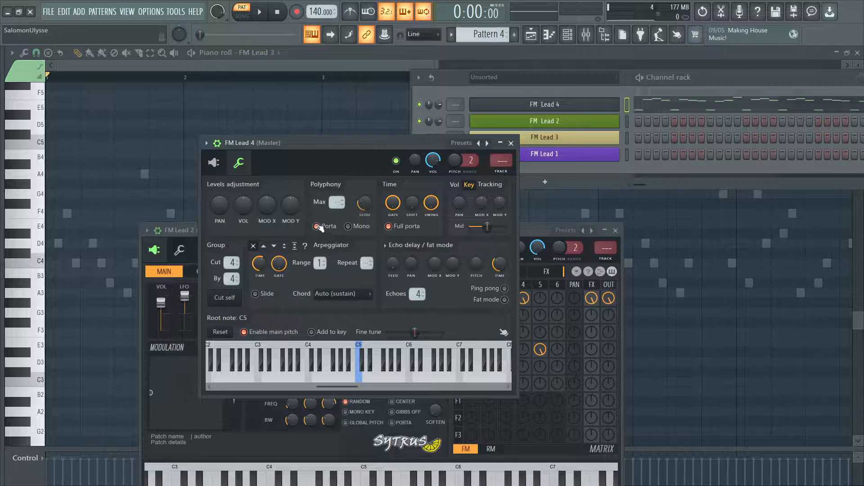
pyautogui.moveTo(364, 203)
pyautogui.mouseDown()
pyautogui.moveTo(364, 192)
pyautogui.moveTo(366, 217)
pyautogui.mouseUp()
pyautogui.press('space')
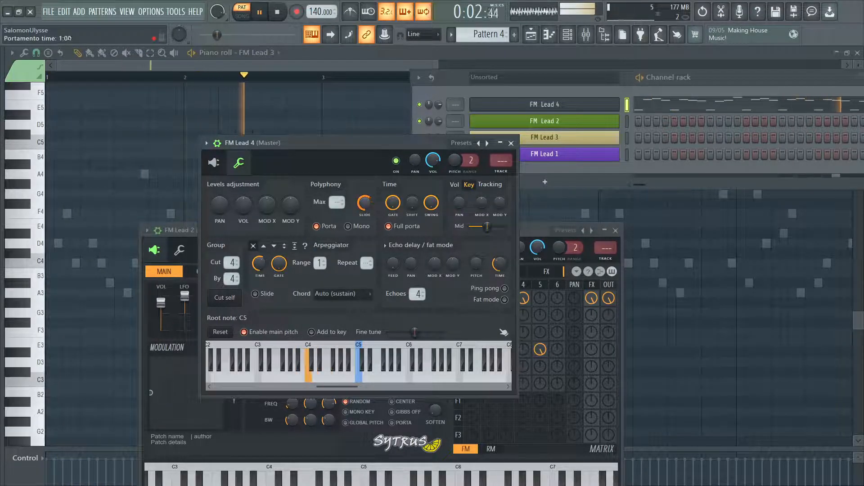
pyautogui.press('space')
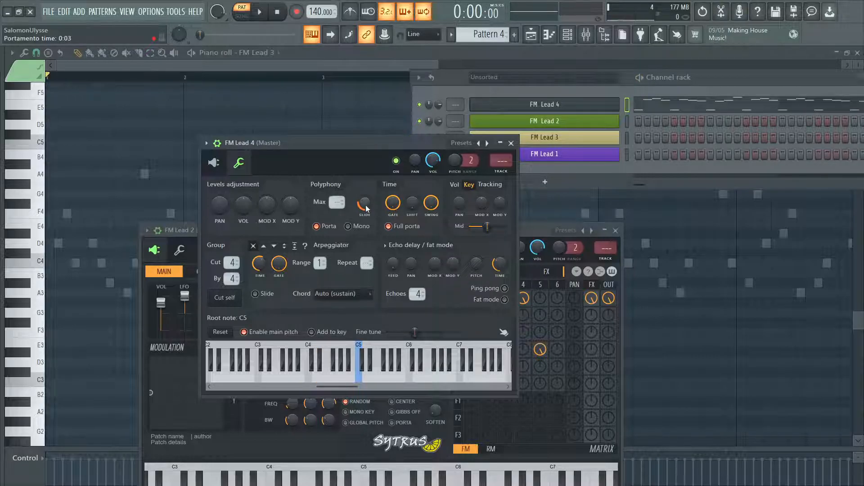
pyautogui.moveTo(365, 204); pyautogui.dragTo(365, 207)
pyautogui.press('space')
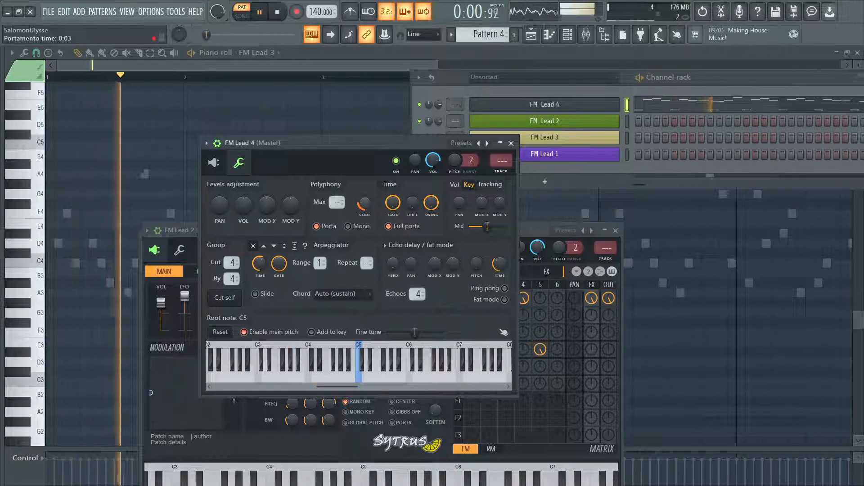
pyautogui.press('space')
# Play the pattern and set operator 2's shape to 25% with slightly more tension
pyautogui.click(214, 162)
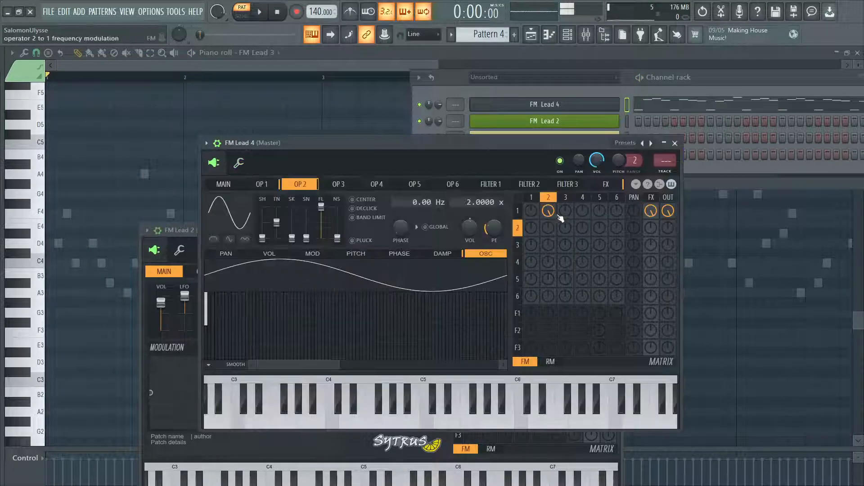
pyautogui.moveTo(341, 169); pyautogui.dragTo(353, 139)
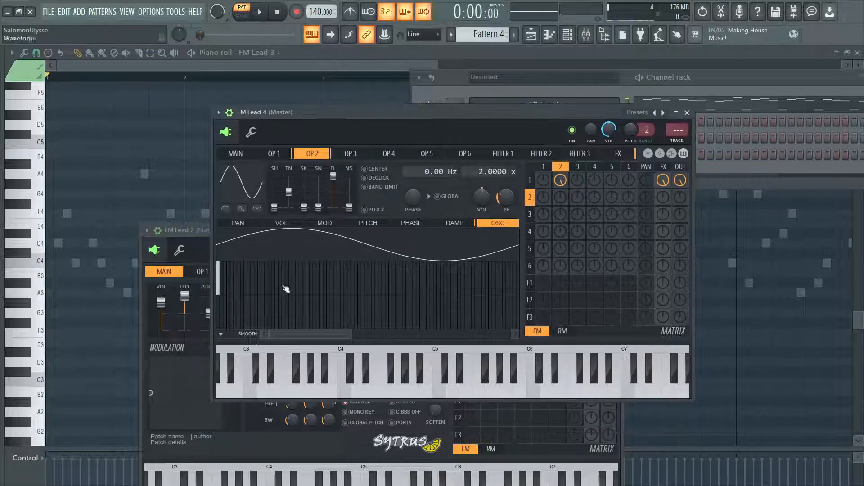
pyautogui.scroll(1, 293, 334)
pyautogui.press('space')
pyautogui.moveTo(274, 208)
pyautogui.mouseDown()
pyautogui.moveTo(274, 195)
pyautogui.moveTo(289, 186)
pyautogui.moveTo(274, 200)
pyautogui.mouseUp()
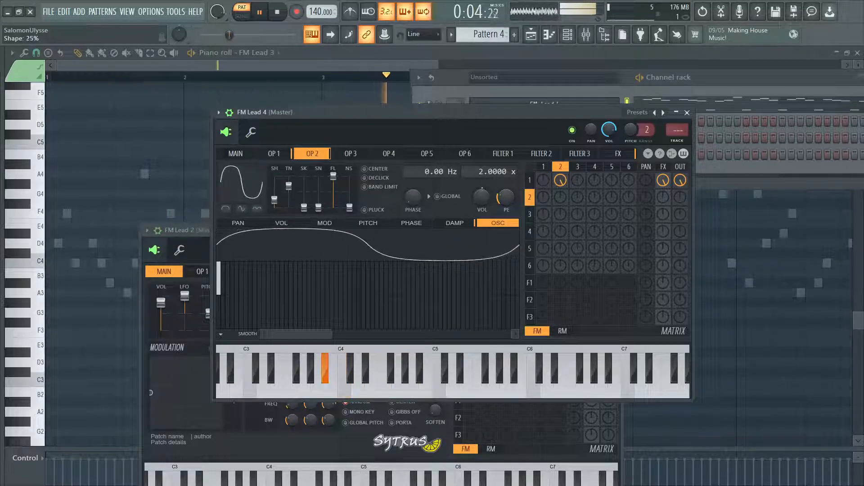
# Edit operator 2's harmonics by raising the second, clearing the third and setting the fourth to 68%
pyautogui.click(231, 273)
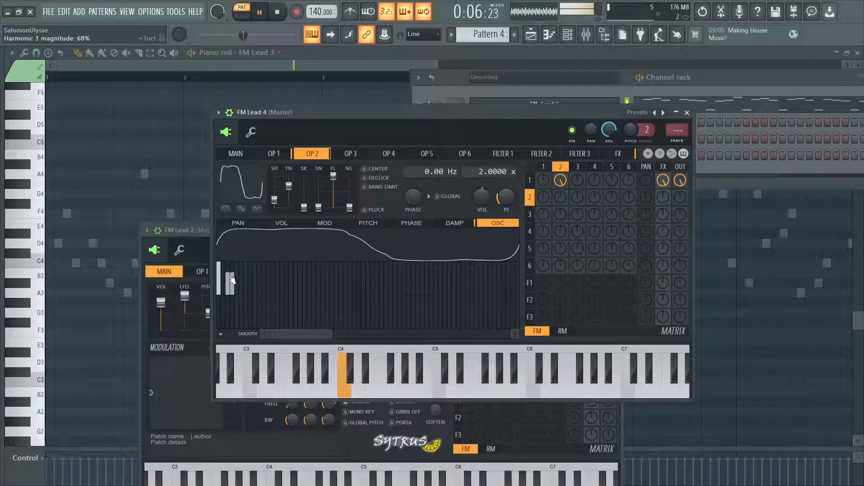
pyautogui.moveTo(228, 281); pyautogui.dragTo(227, 306)
pyautogui.moveTo(222, 274); pyautogui.dragTo(222, 263)
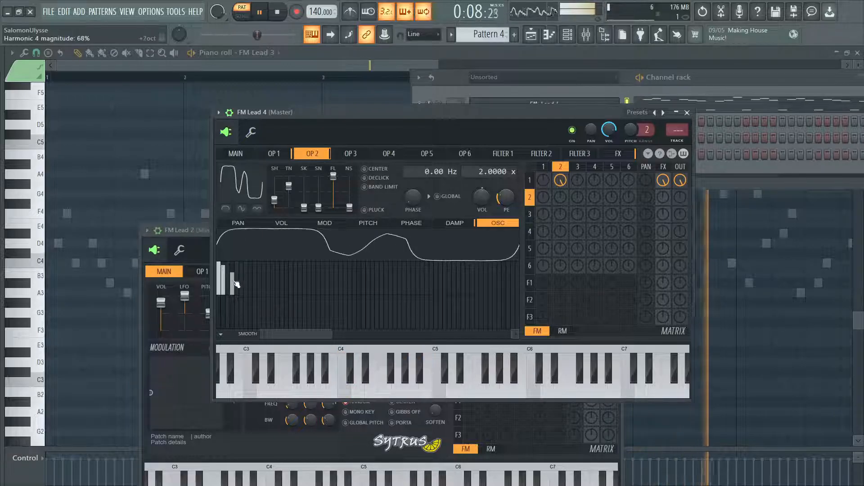
# Route operator 3 to operator 2 as frequency modulation and lower operator 3's volume
pyautogui.moveTo(583, 201); pyautogui.dragTo(583, 184)
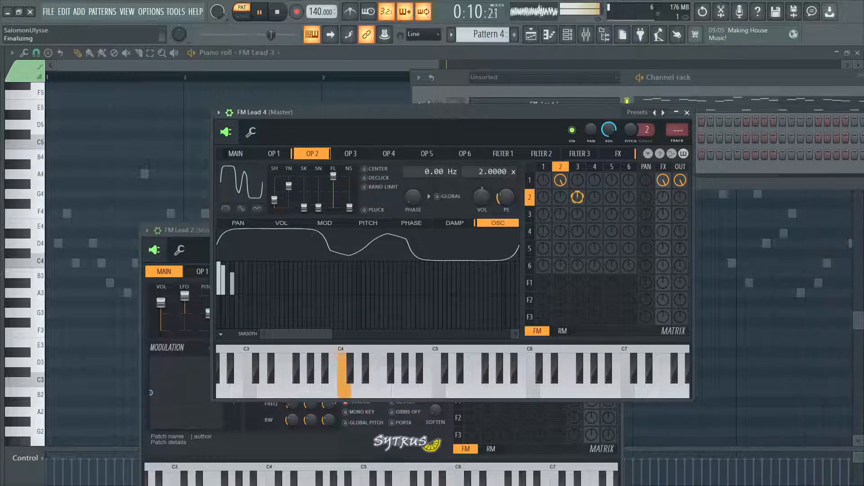
pyautogui.click(350, 154)
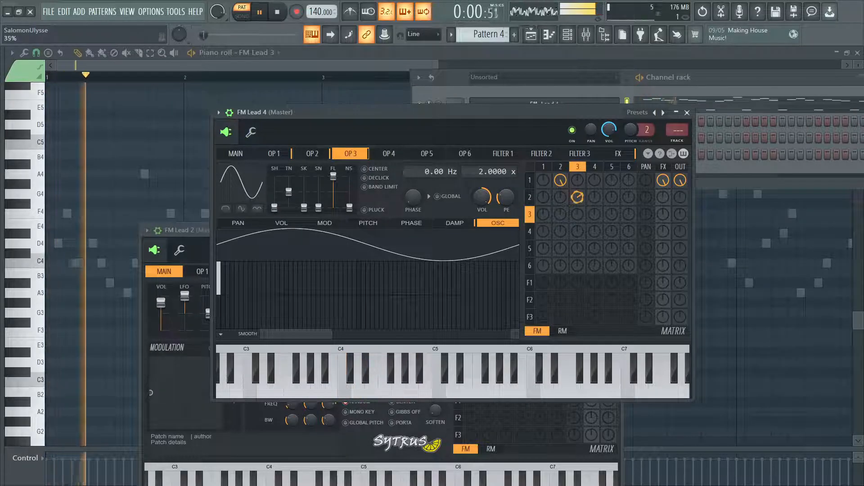
pyautogui.moveTo(481, 198); pyautogui.dragTo(481, 199)
pyautogui.scroll(2, 478, 173)
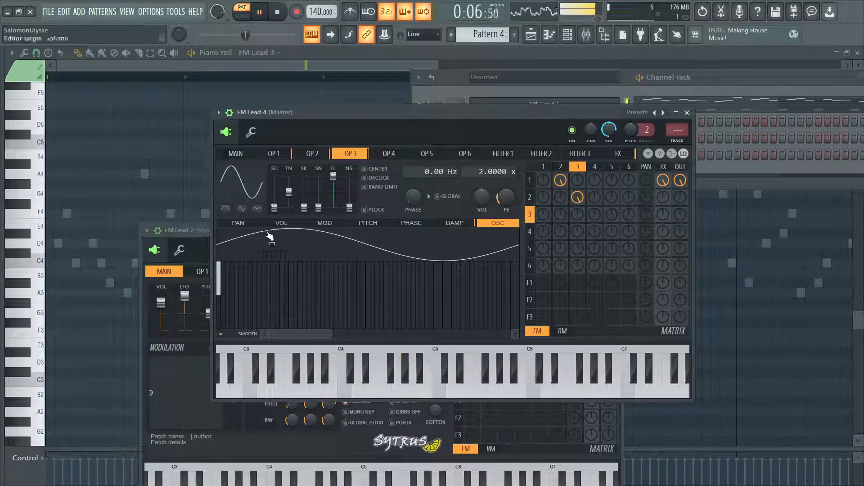
# Try a square waveform on operator 3 and convert its shape to sine harmonics
pyautogui.rightClick(247, 188)
pyautogui.click(258, 194)
pyautogui.rightClick(242, 181)
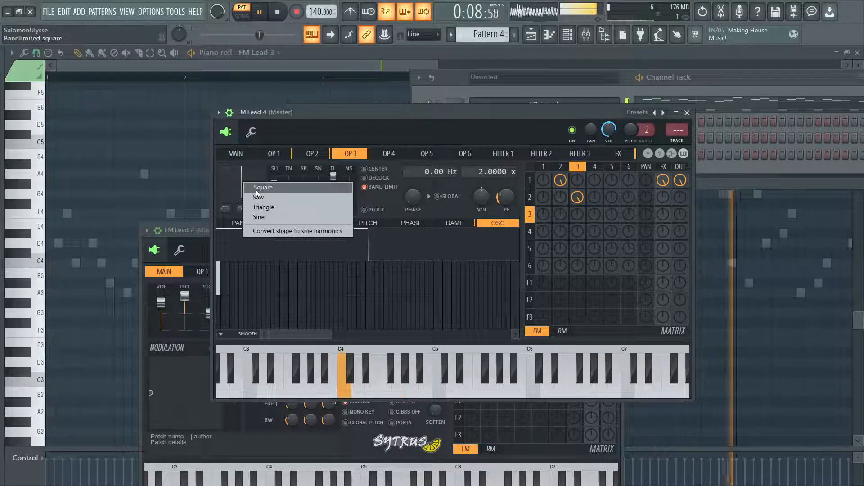
pyautogui.click(266, 231)
# Give operator 3 a saw waveform converted to sine harmonics and clear all but its lowest harmonics
pyautogui.rightClick(251, 177)
pyautogui.click(259, 203)
pyautogui.rightClick(248, 180)
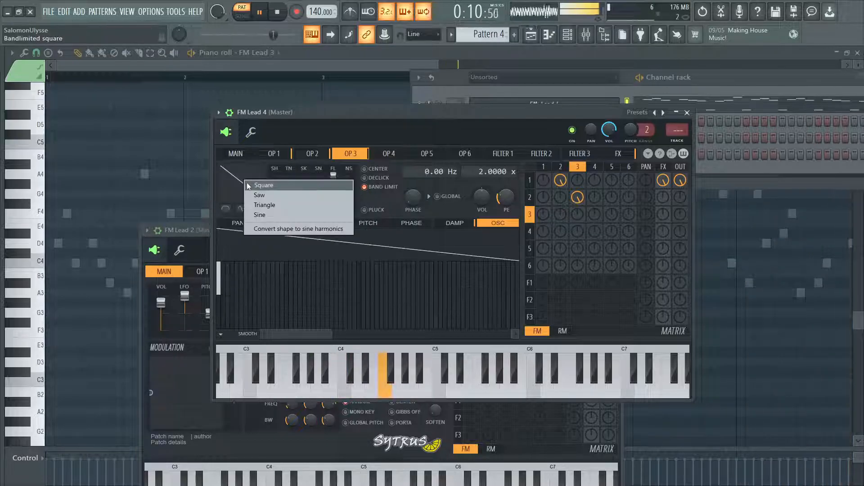
pyautogui.click(266, 231)
pyautogui.moveTo(233, 302); pyautogui.dragTo(862, 315)
pyautogui.moveTo(331, 334); pyautogui.dragTo(513, 335)
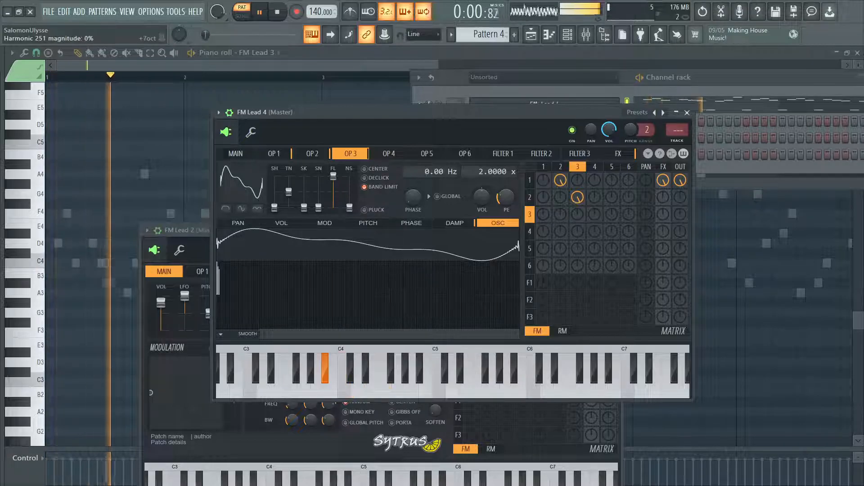
# Warp operator 3's waveform with the sine shaper and Absolute option, and tune its frequency modulation of operators 2 and 1
pyautogui.moveTo(318, 208); pyautogui.dragTo(319, 188)
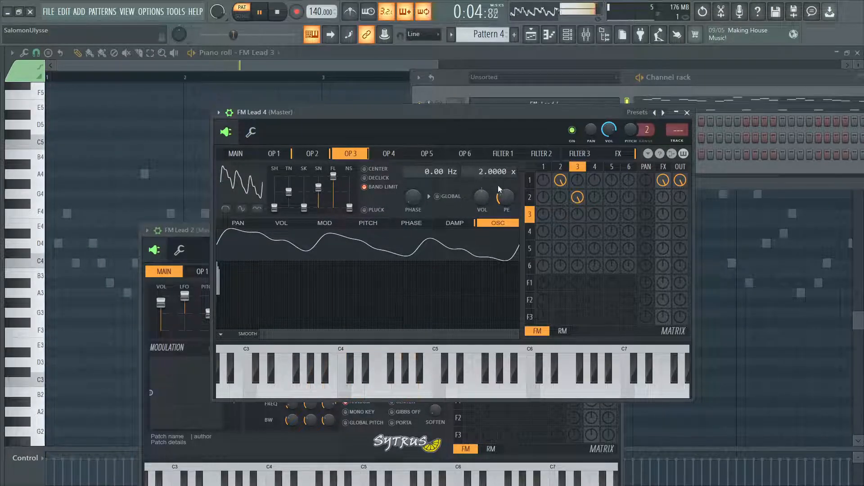
pyautogui.moveTo(578, 197); pyautogui.dragTo(577, 206)
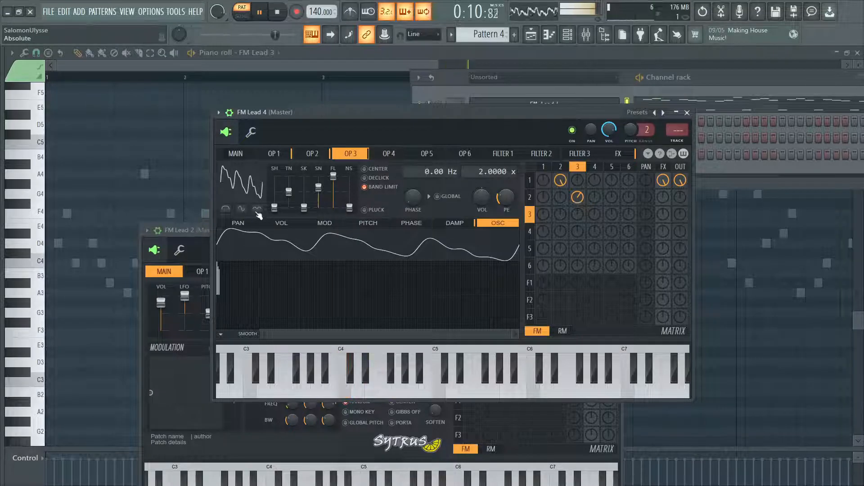
pyautogui.click(257, 210)
pyautogui.moveTo(578, 197); pyautogui.dragTo(578, 245)
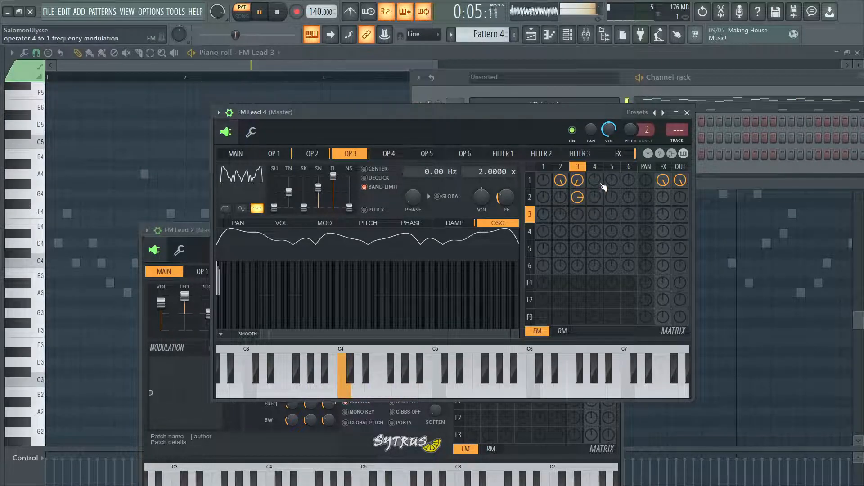
# Route operator 4 as frequency modulation to operators 1 through 4 and give it a saw waveform
pyautogui.press('space')
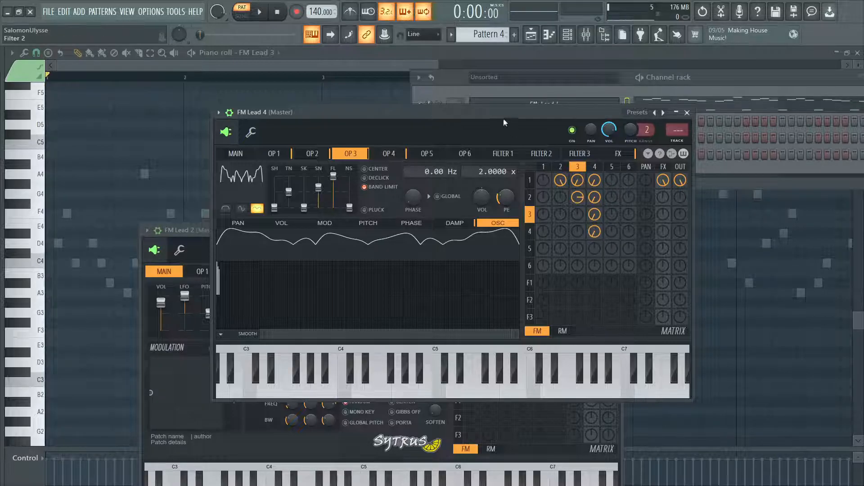
pyautogui.click(388, 154)
pyautogui.click(238, 178)
pyautogui.click(331, 194)
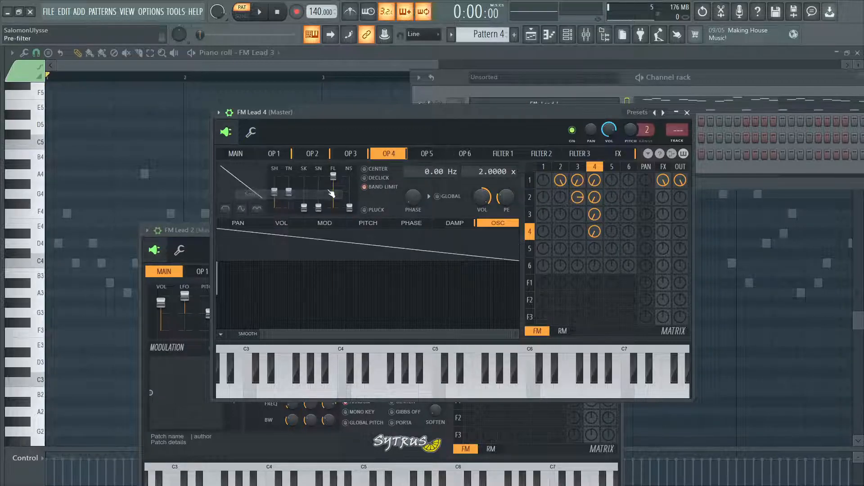
# Set operator 4's volume to 10% while the pattern plays, and stop playback
pyautogui.press('space')
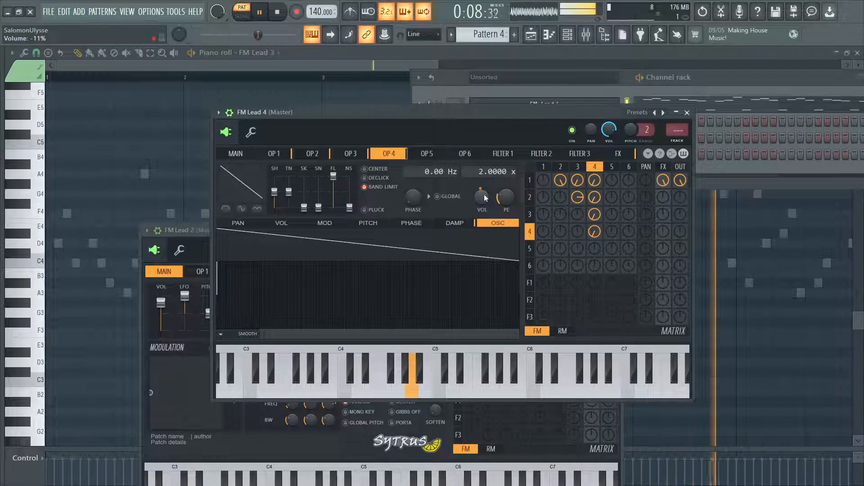
pyautogui.moveTo(484, 198); pyautogui.dragTo(485, 204)
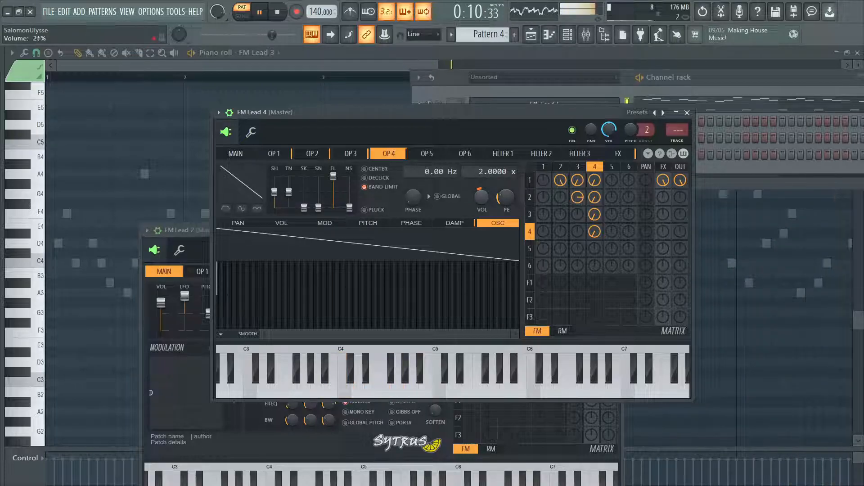
pyautogui.moveTo(283, 35); pyautogui.dragTo(290, 35)
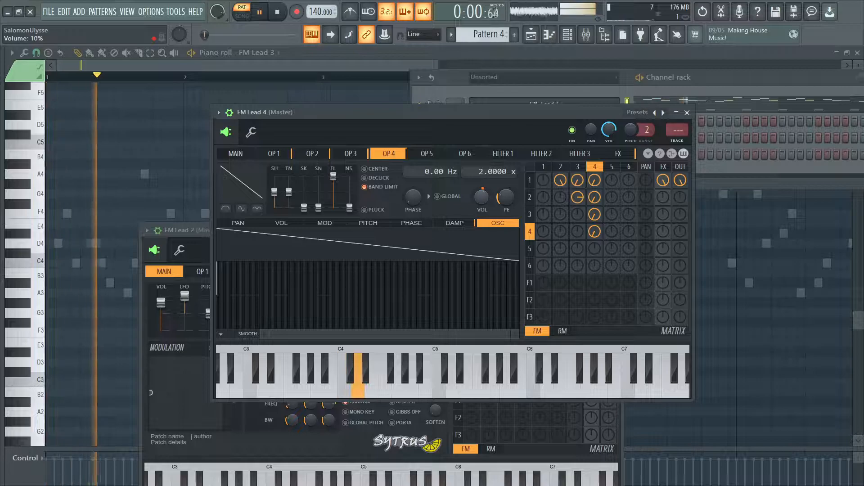
pyautogui.press('space')
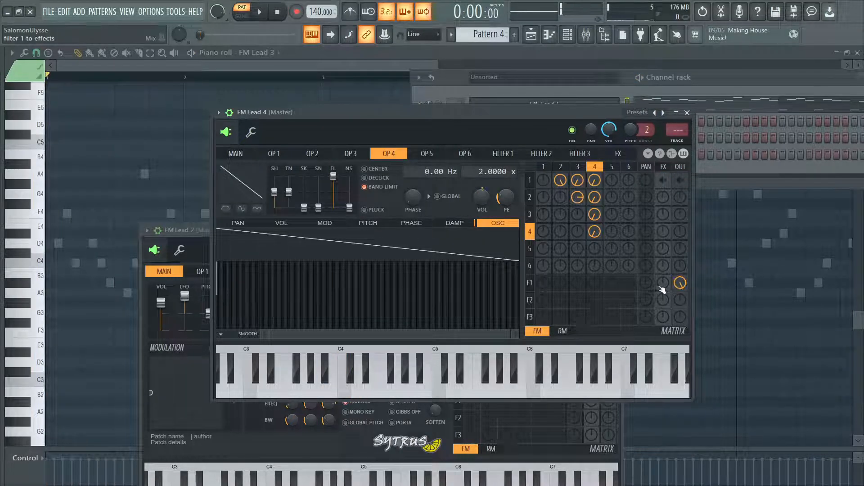
# Route operator 1 through filter 1 to the effects and output, and set up an HQ LP2 filter with reduced cutoff and some resonance
pyautogui.click(502, 154)
pyautogui.click(227, 175)
pyautogui.click(259, 205)
pyautogui.press('space')
pyautogui.click(224, 208)
pyautogui.moveTo(300, 189); pyautogui.dragTo(343, 171)
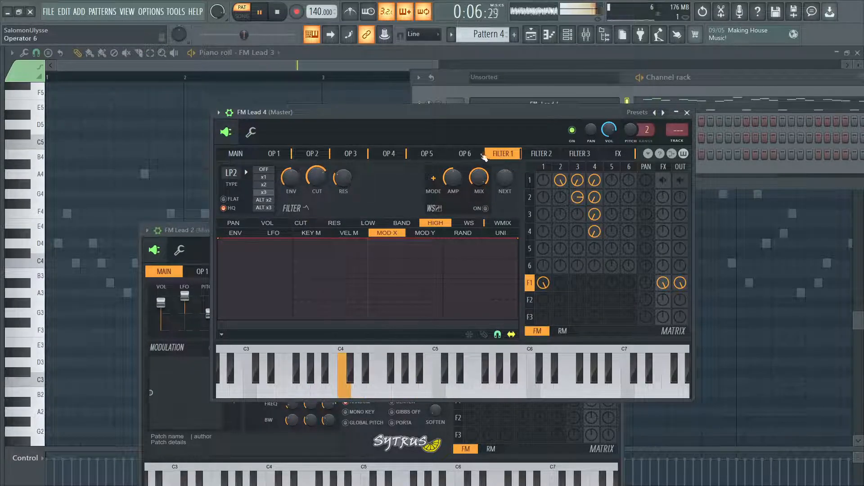
pyautogui.moveTo(317, 174); pyautogui.dragTo(318, 179)
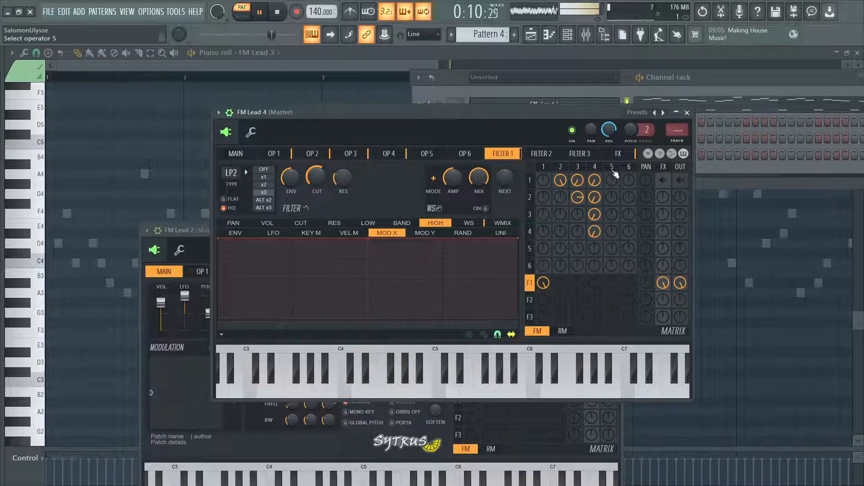
# Raise filter 1's cutoff with no resonance and set operator 4's volume to 27%
pyautogui.click(389, 154)
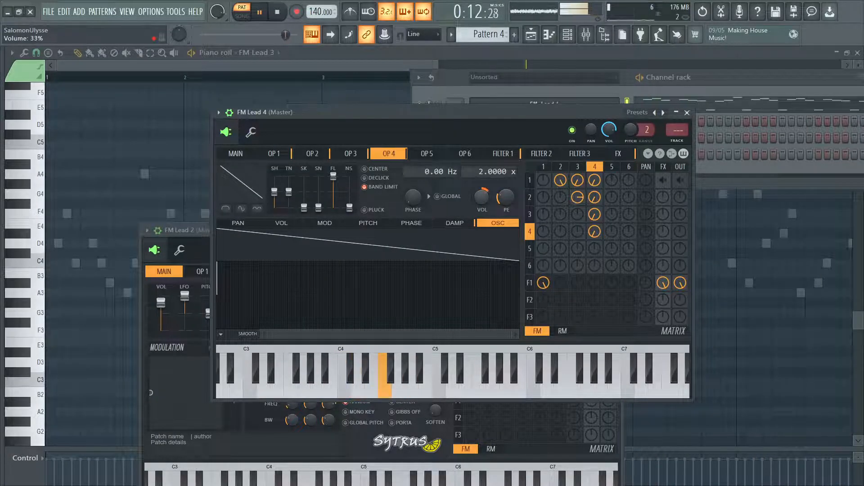
pyautogui.click(503, 153)
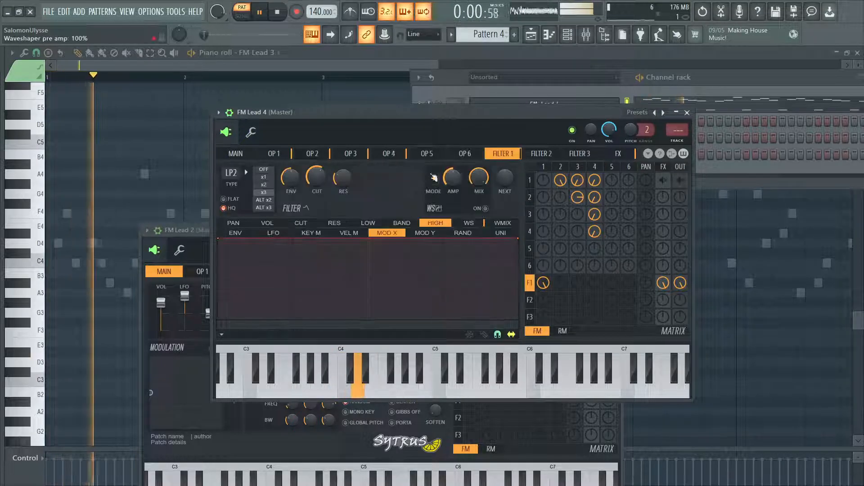
pyautogui.moveTo(317, 177); pyautogui.dragTo(317, 164)
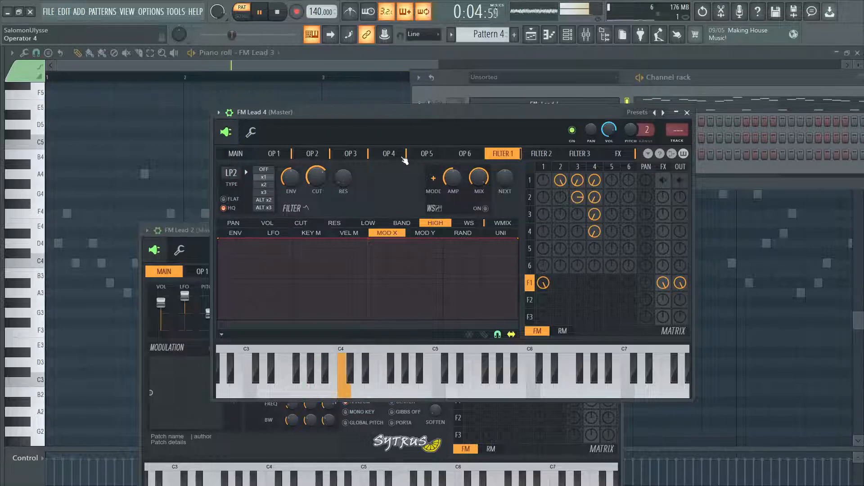
pyautogui.click(388, 153)
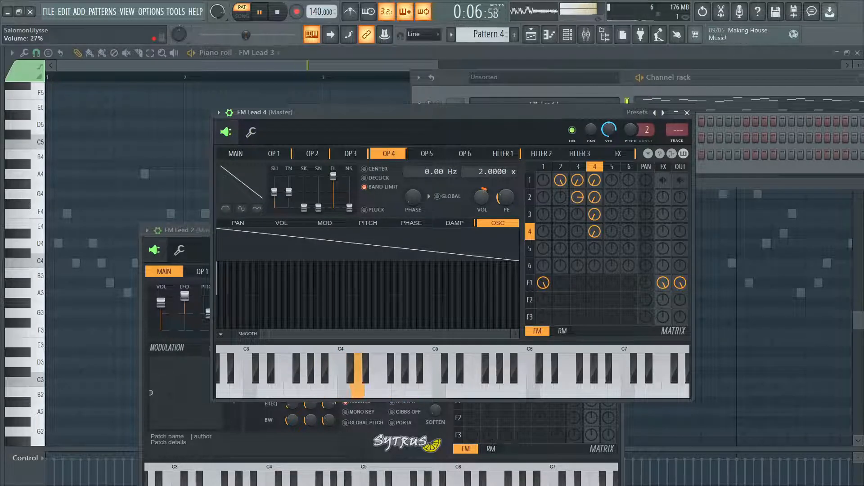
# Stop playback and turn on filter 1's waveshaper
pyautogui.press('space')
pyautogui.click(503, 153)
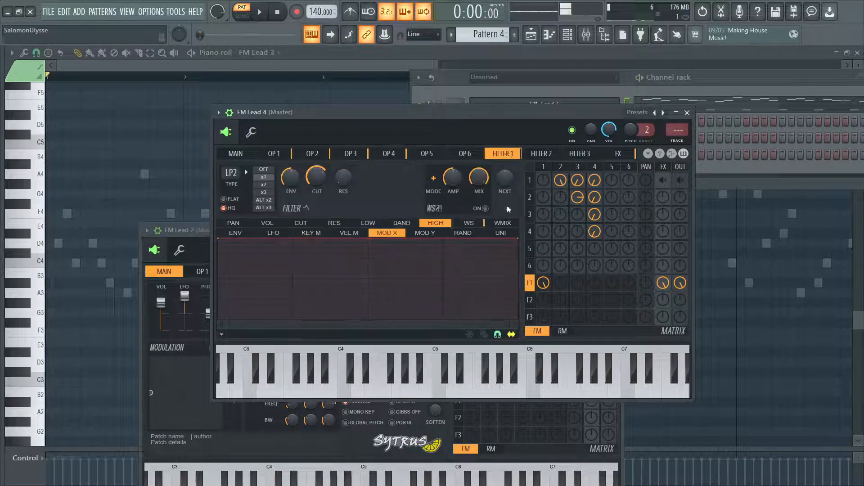
pyautogui.click(485, 209)
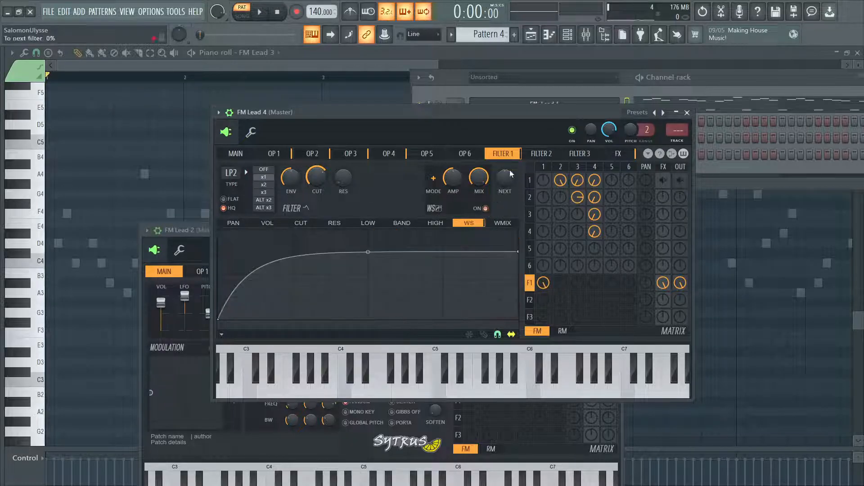
# Chain filter 1 into filter 2, route filter 2 to the effects and output, and set it to HQ LP2 in x3 mode
pyautogui.click(537, 157)
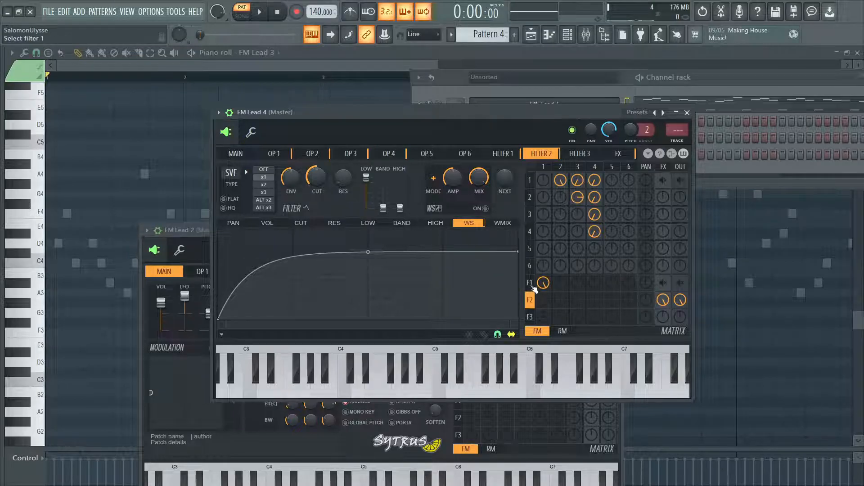
pyautogui.click(230, 175)
pyautogui.click(269, 218)
pyautogui.press('space')
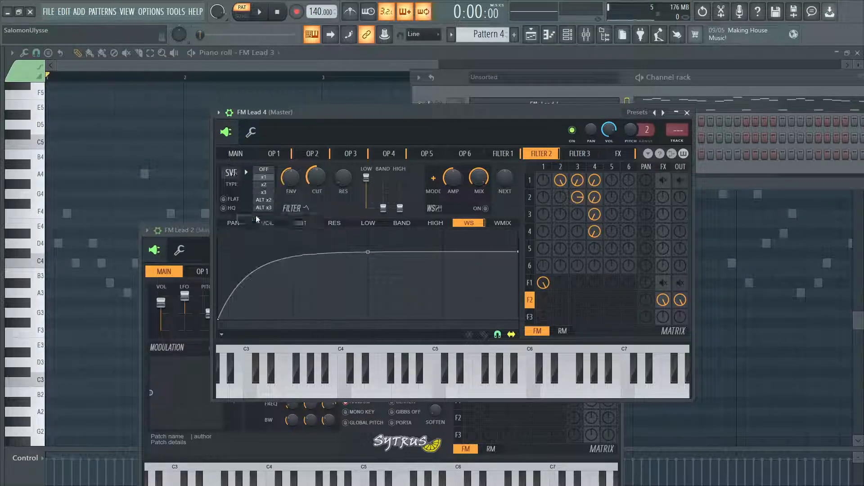
pyautogui.click(265, 193)
pyautogui.click(223, 208)
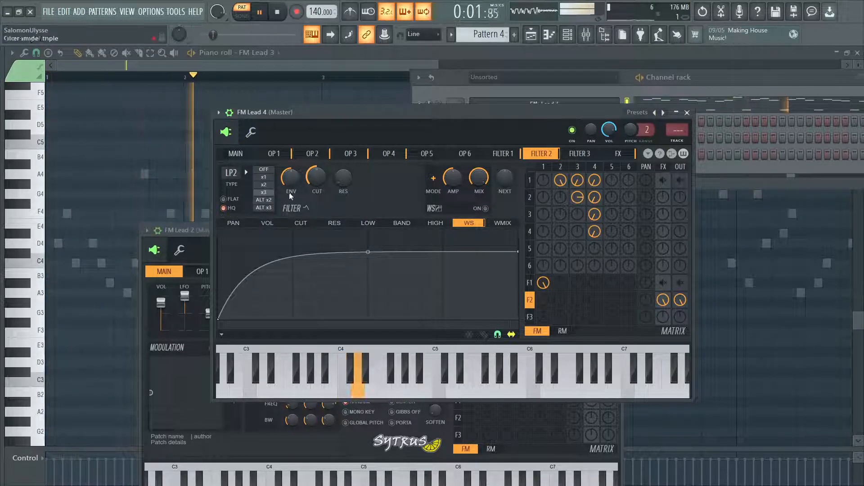
# Restart the pattern and adjust filter 2's cutoff with a little resonance during playback
pyautogui.press('space')
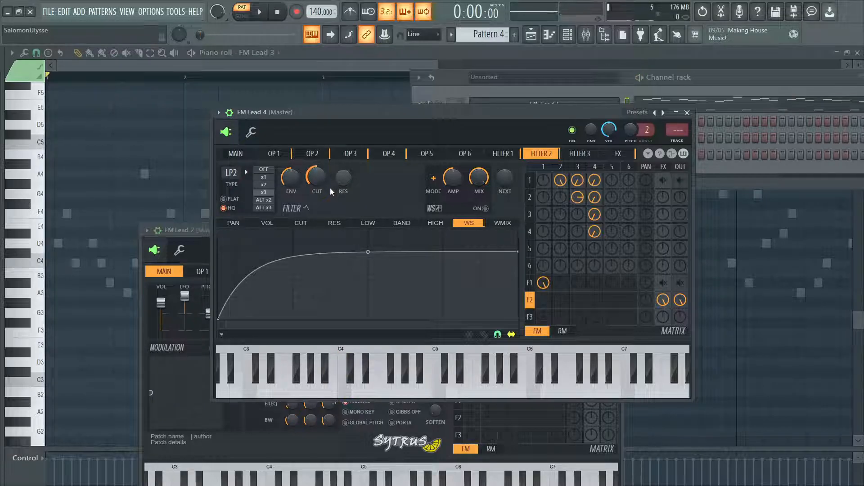
pyautogui.press('space')
pyautogui.moveTo(316, 178); pyautogui.dragTo(343, 170)
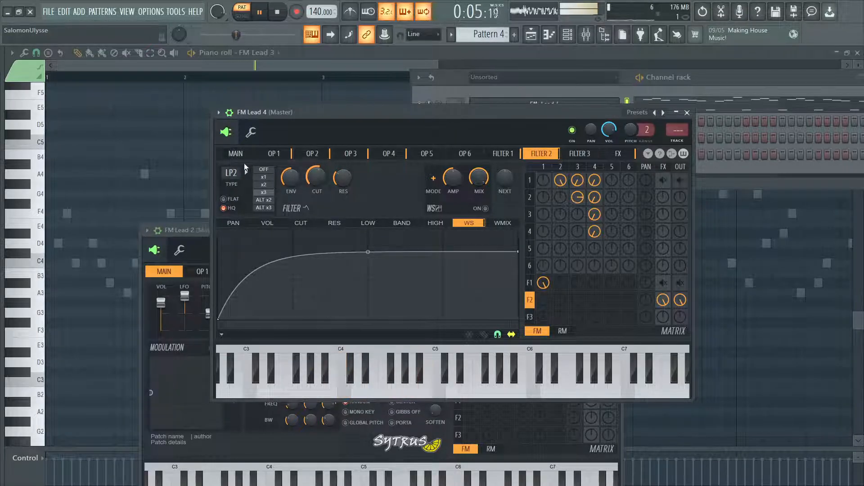
# Set the unison order to 9 with 100% panning, raise its volume, pitch and phase, and turn off its OSC option
pyautogui.click(237, 157)
pyautogui.press('space')
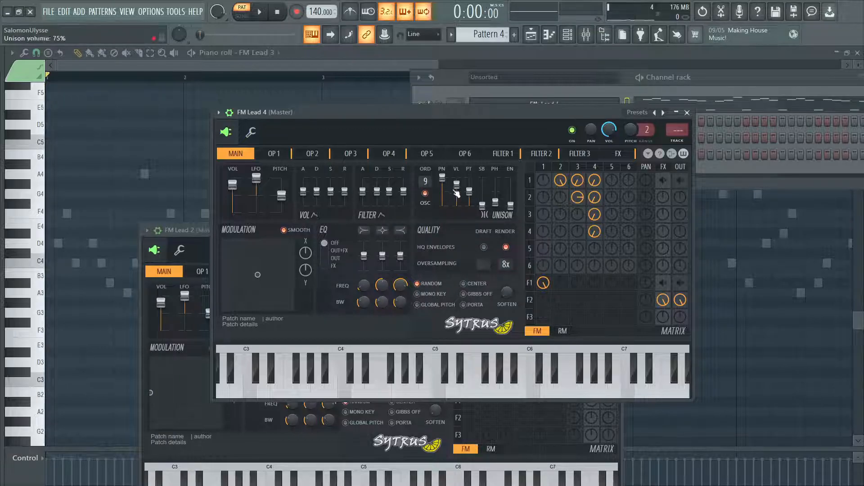
pyautogui.press('space')
pyautogui.moveTo(471, 182); pyautogui.dragTo(471, 190)
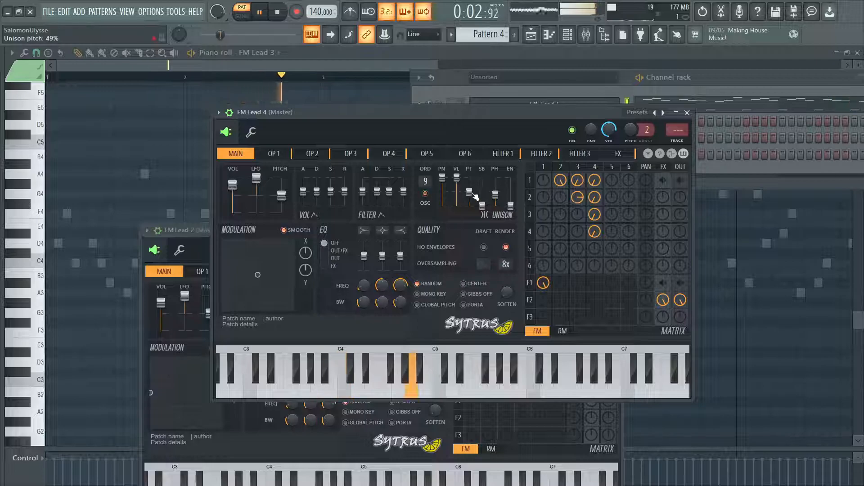
pyautogui.moveTo(495, 194); pyautogui.dragTo(469, 188)
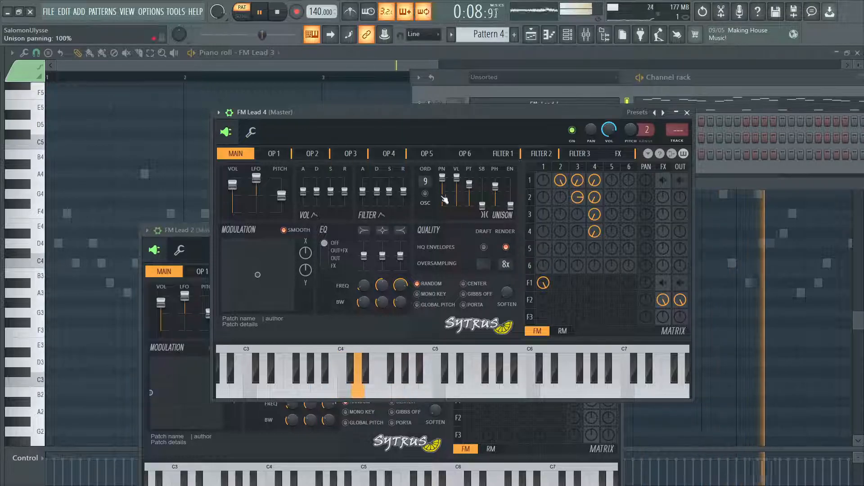
# Try the waveshaper on filter 2 while the pattern plays
pyautogui.click(503, 154)
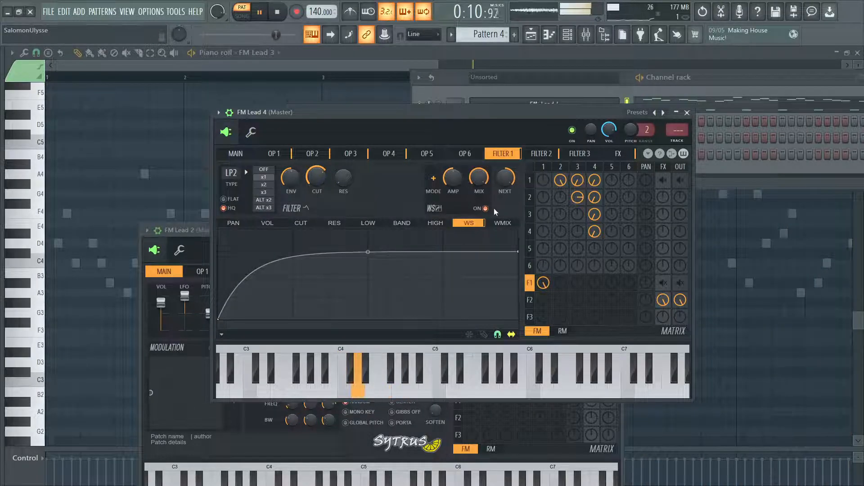
pyautogui.click(541, 154)
pyautogui.click(485, 208)
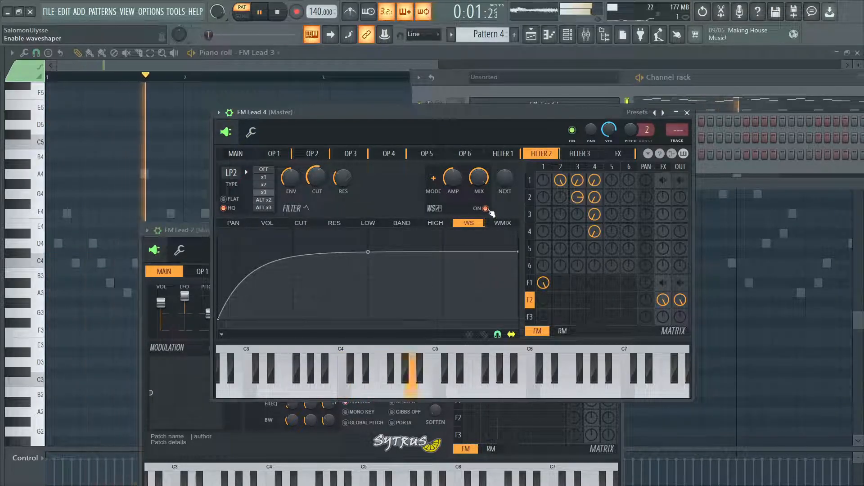
# Set filter 1's filter mode to off with its waveshaper on, and set filter 2 to x1 with 70% cutoff and no waveshaper
pyautogui.click(503, 154)
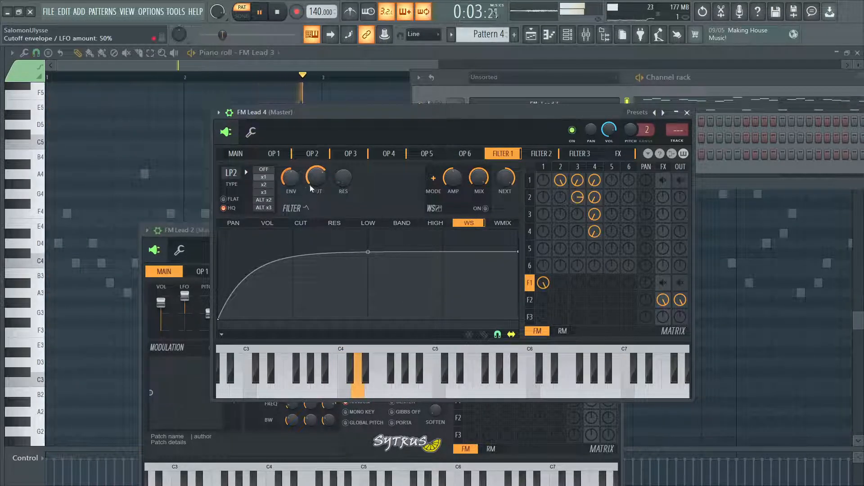
pyautogui.click(265, 171)
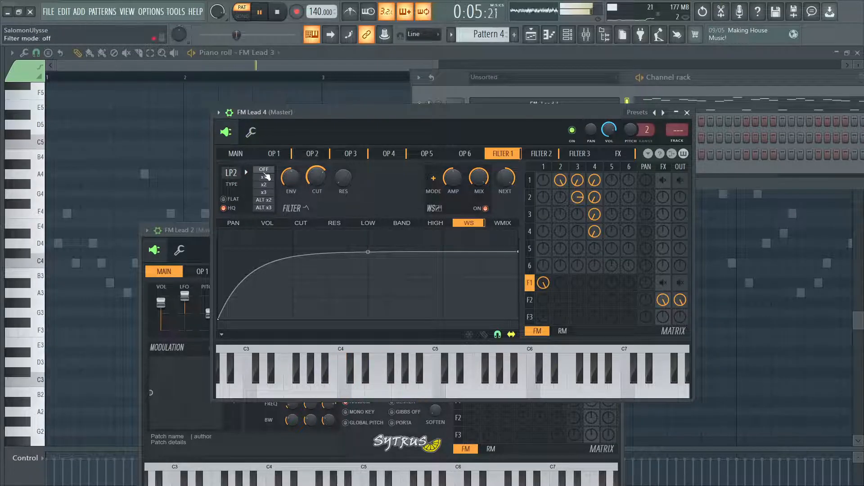
pyautogui.click(540, 153)
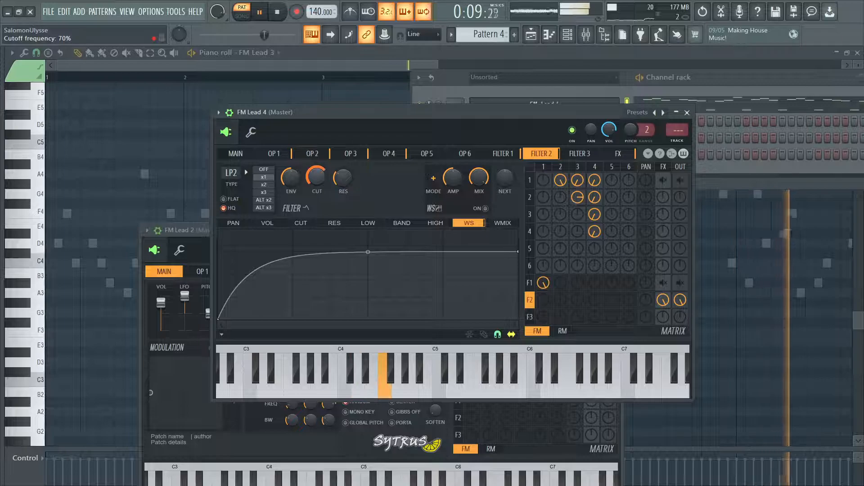
# Set operator 4's frequency ratio to 4.0000x and its volume to 11%, and turn on its first waveform option
pyautogui.click(396, 154)
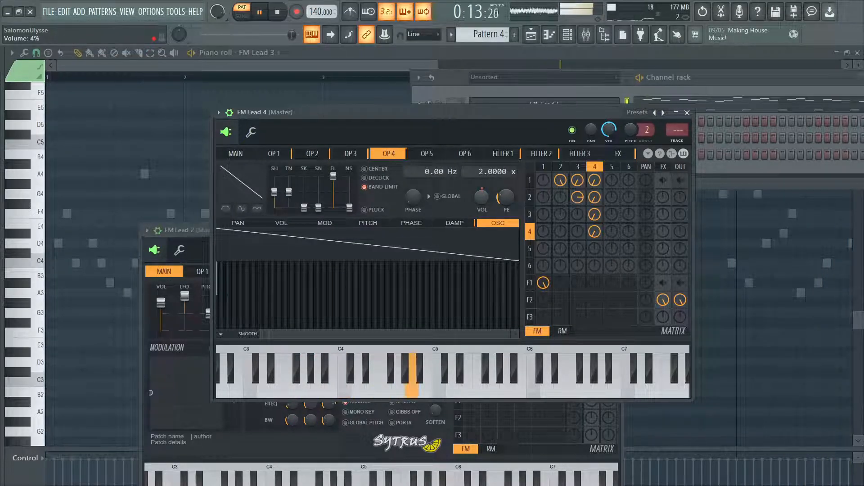
pyautogui.moveTo(481, 178); pyautogui.dragTo(484, 194)
pyautogui.click(225, 208)
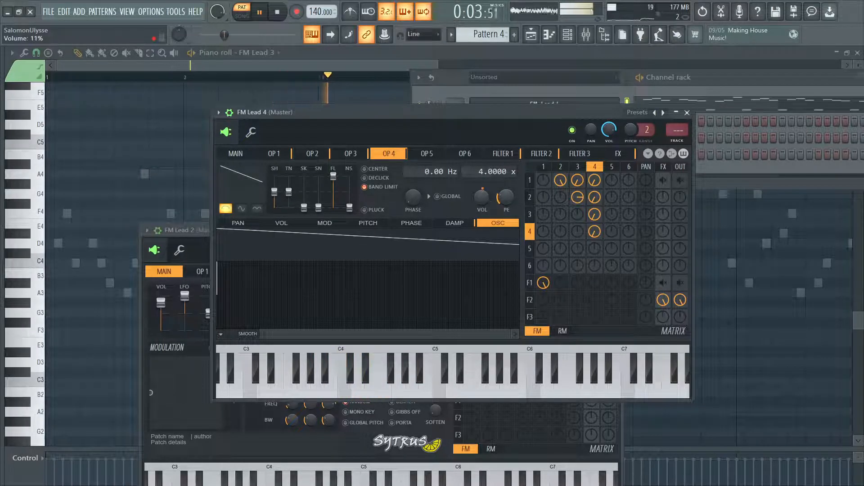
# Clear all modulation amounts of operators 2, 3 and 4 from the FM matrix and stop playback
pyautogui.rightClick(595, 181)
pyautogui.rightClick(595, 197)
pyautogui.rightClick(595, 214)
pyautogui.rightClick(595, 233)
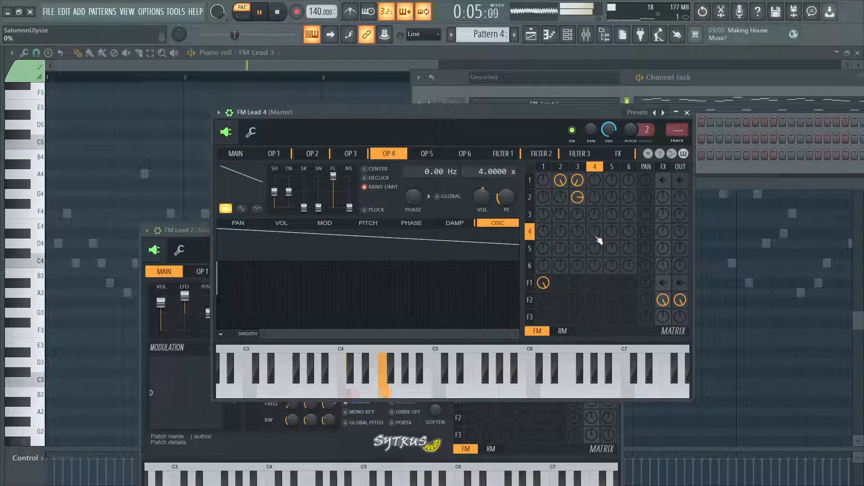
pyautogui.rightClick(578, 197)
pyautogui.rightClick(577, 180)
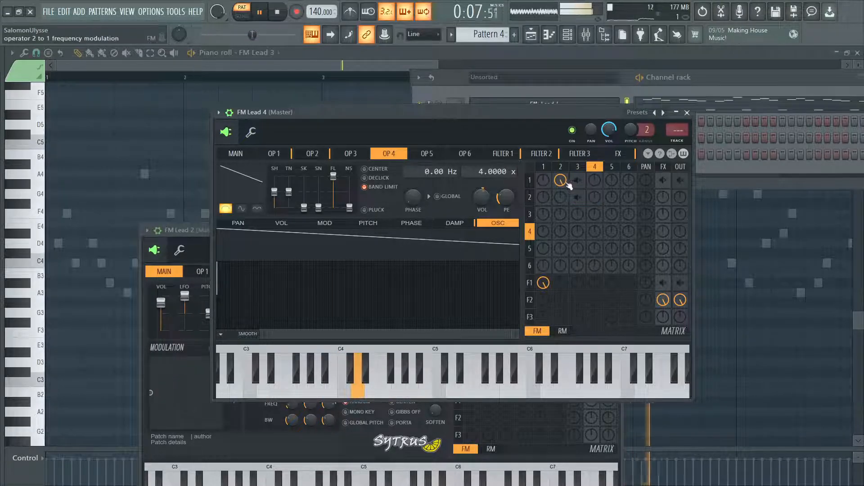
pyautogui.rightClick(560, 180)
pyautogui.moveTo(560, 180); pyautogui.dragTo(560, 177)
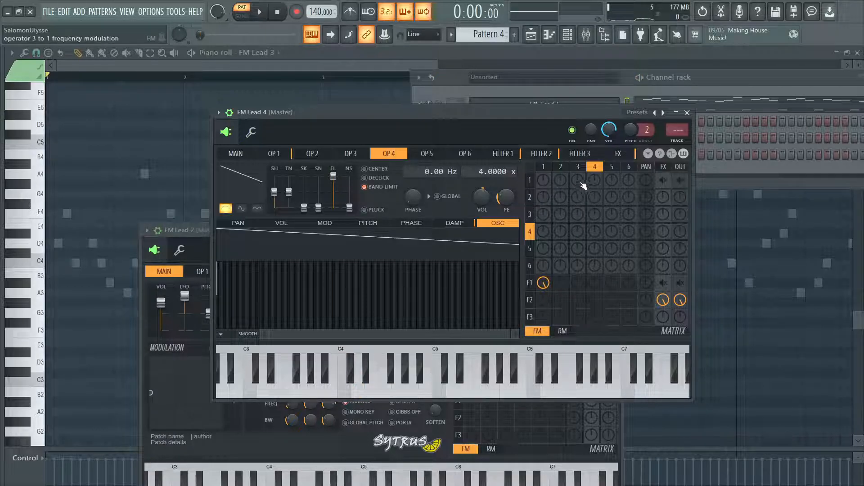
# Move FM Lead 4 clear of the channel rack and review its operator 2, operator 5 and filter 1 settings
pyautogui.moveTo(528, 132); pyautogui.dragTo(539, 186)
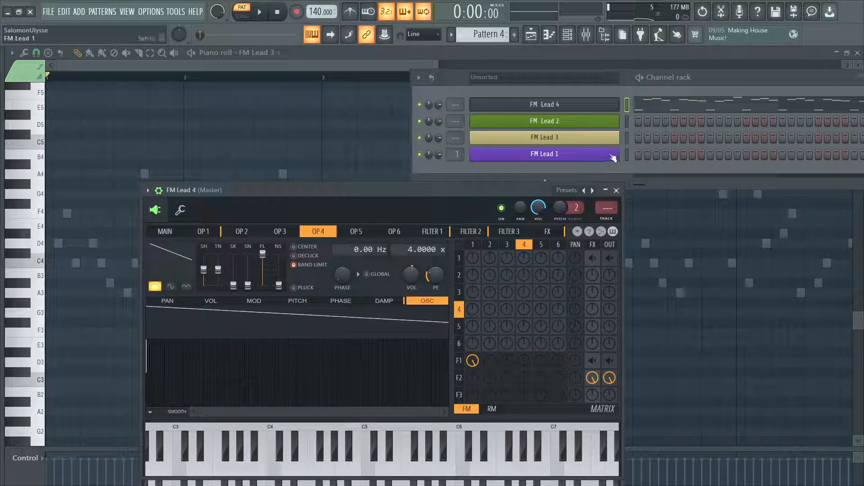
pyautogui.click(626, 142)
pyautogui.moveTo(626, 106); pyautogui.dragTo(624, 152)
pyautogui.click(625, 154)
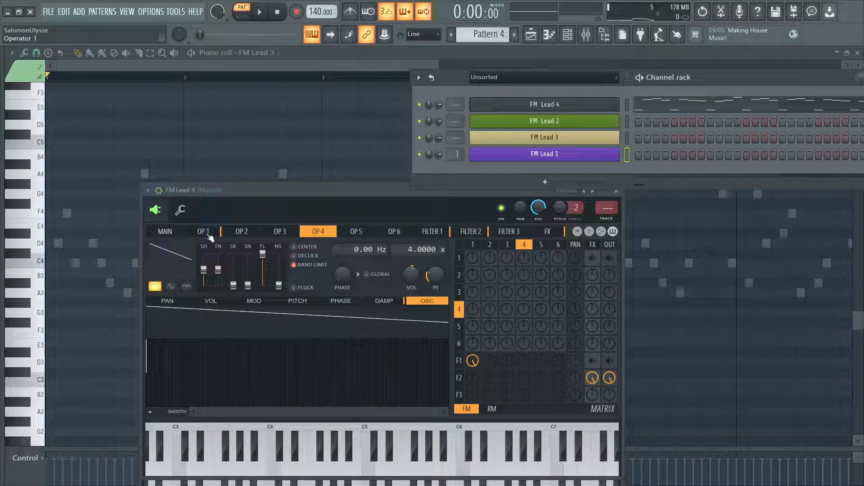
pyautogui.click(241, 231)
pyautogui.click(356, 231)
pyautogui.click(432, 231)
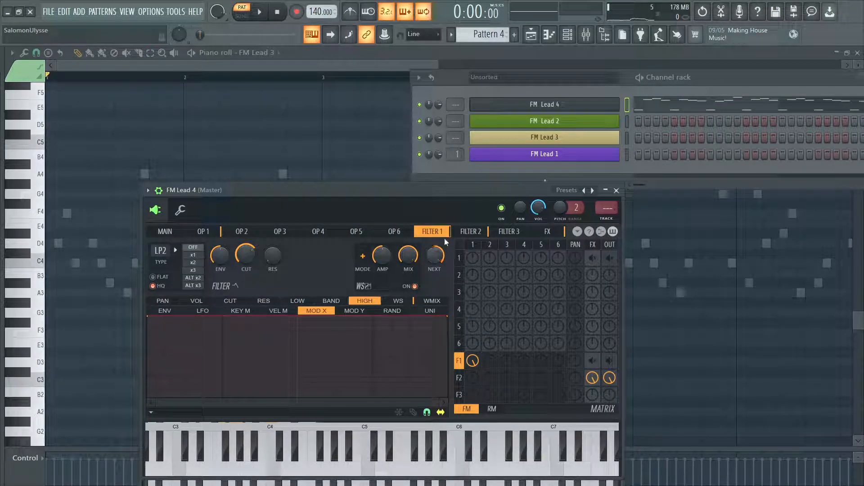
# Open FM Lead 1 and examine its modulation matrix, miscellaneous channel settings and main settings
pyautogui.click(616, 155)
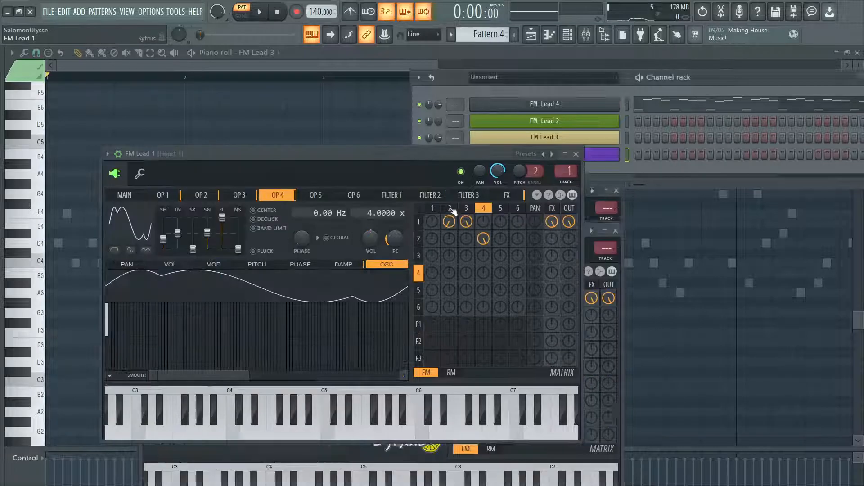
pyautogui.moveTo(417, 170); pyautogui.dragTo(453, 195)
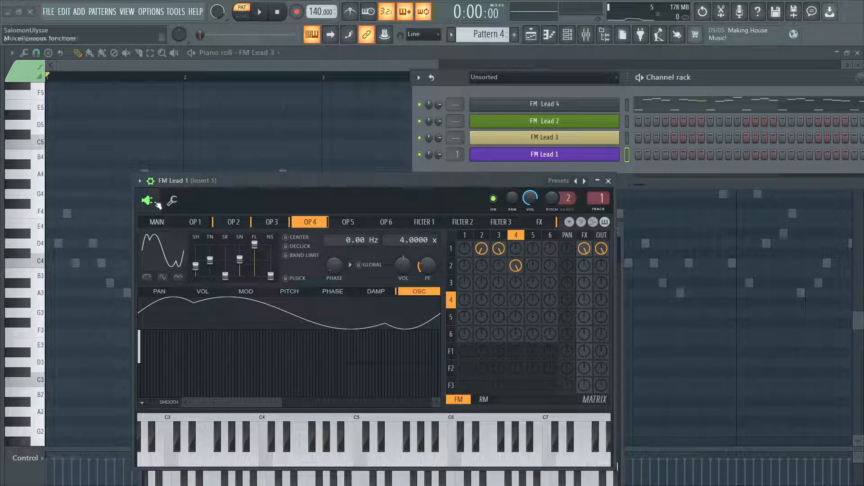
pyautogui.click(170, 202)
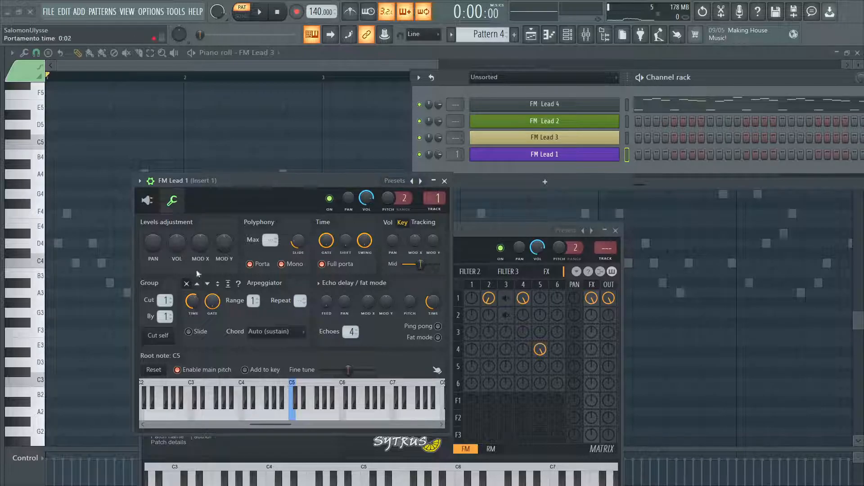
pyautogui.click(146, 200)
pyautogui.moveTo(339, 201); pyautogui.dragTo(345, 184)
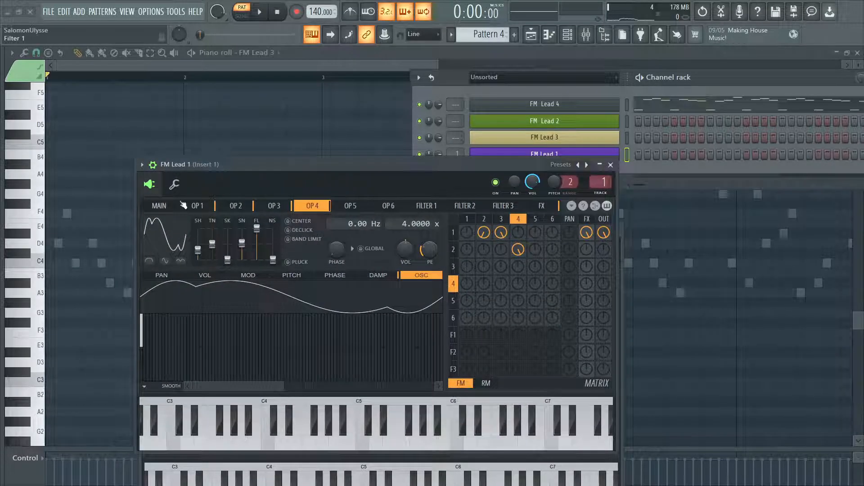
pyautogui.click(167, 207)
pyautogui.moveTo(242, 179); pyautogui.dragTo(212, 155)
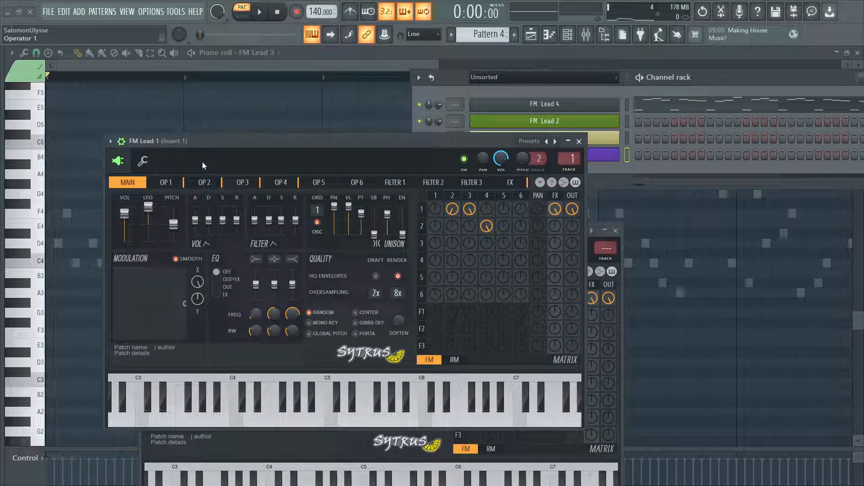